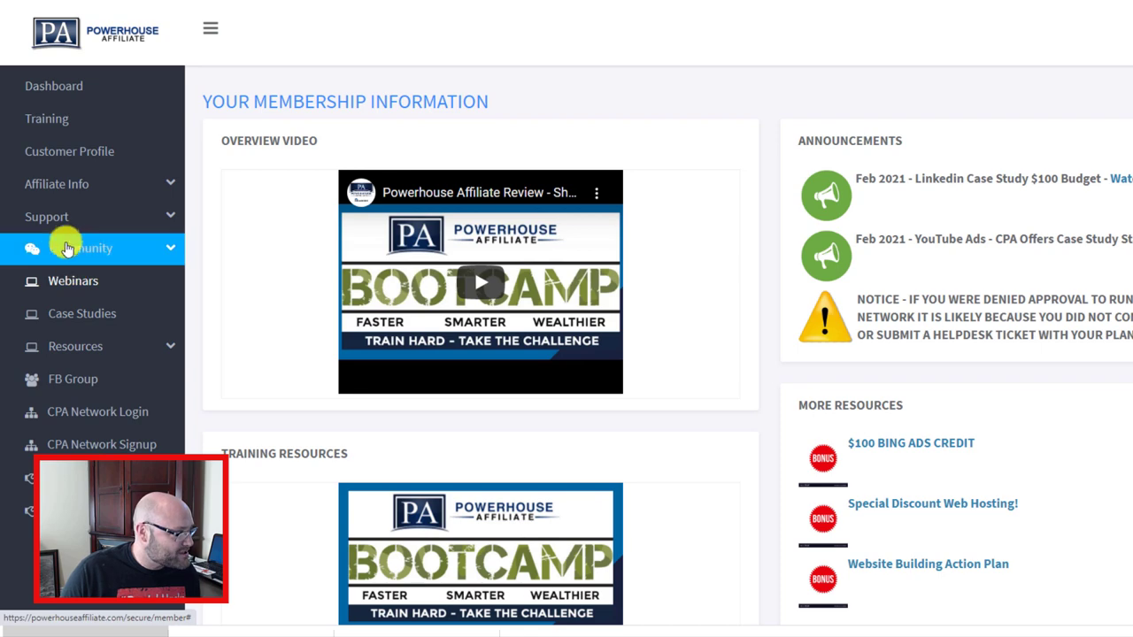
Open the members' webinars page and browse the Case Study Library.
left_click(62, 284)
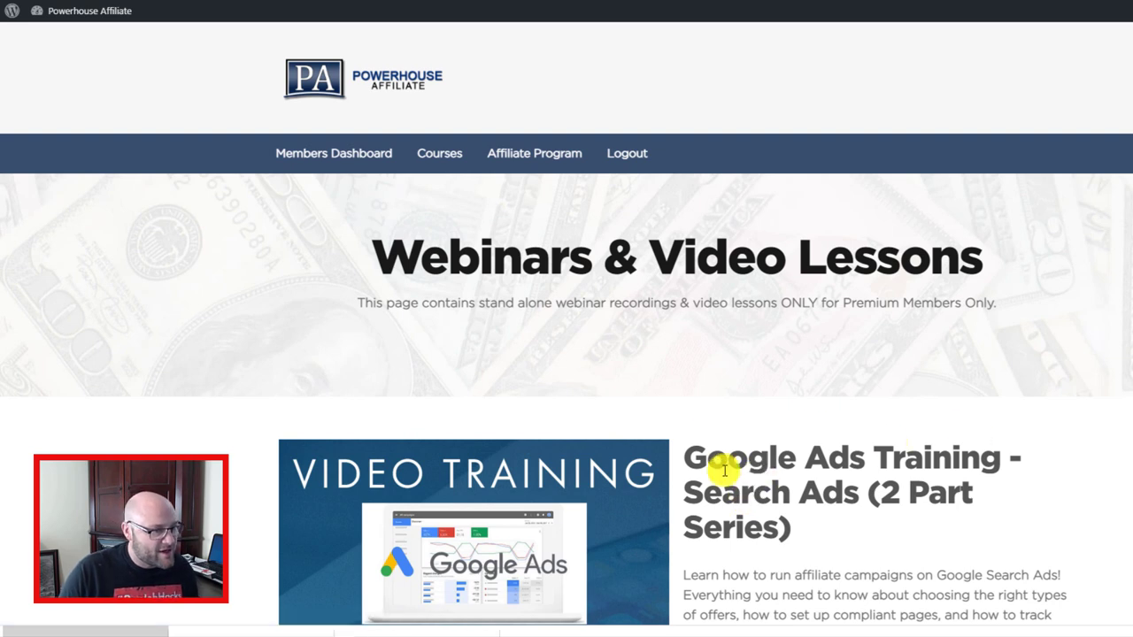
scroll(632, 473, "down", 1)
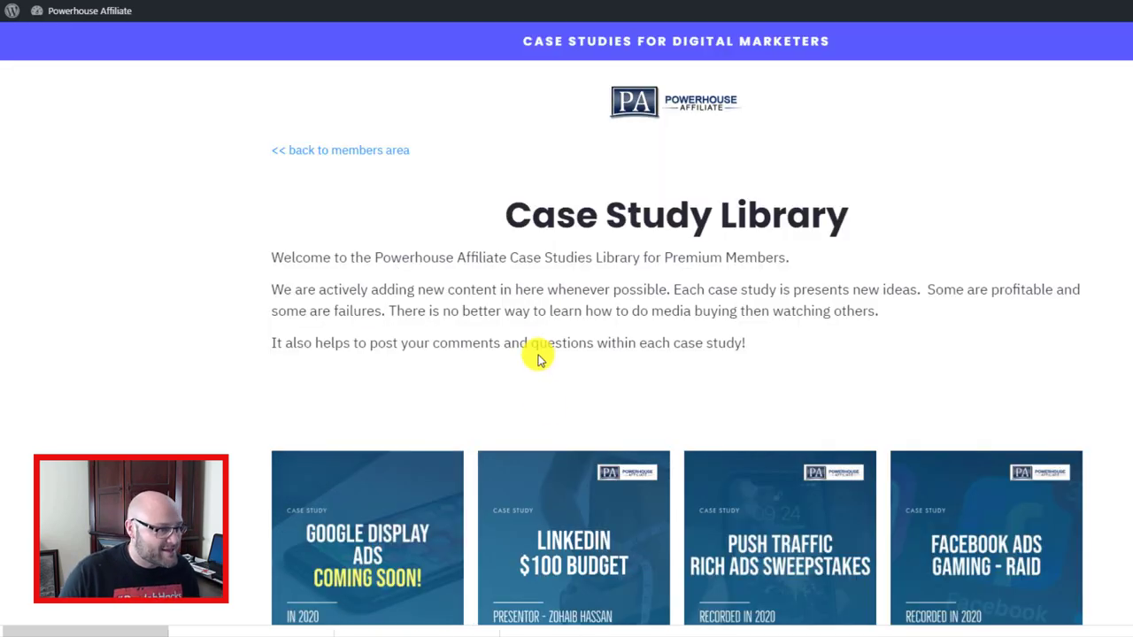
scroll(533, 356, "down", 5)
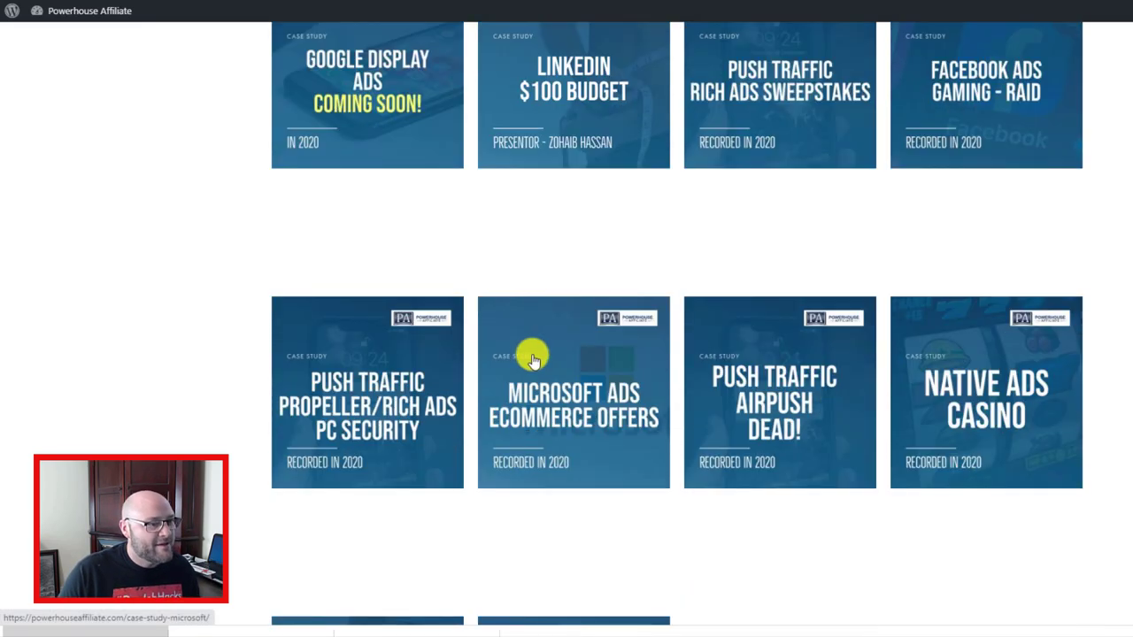
scroll(533, 359, "down", 1)
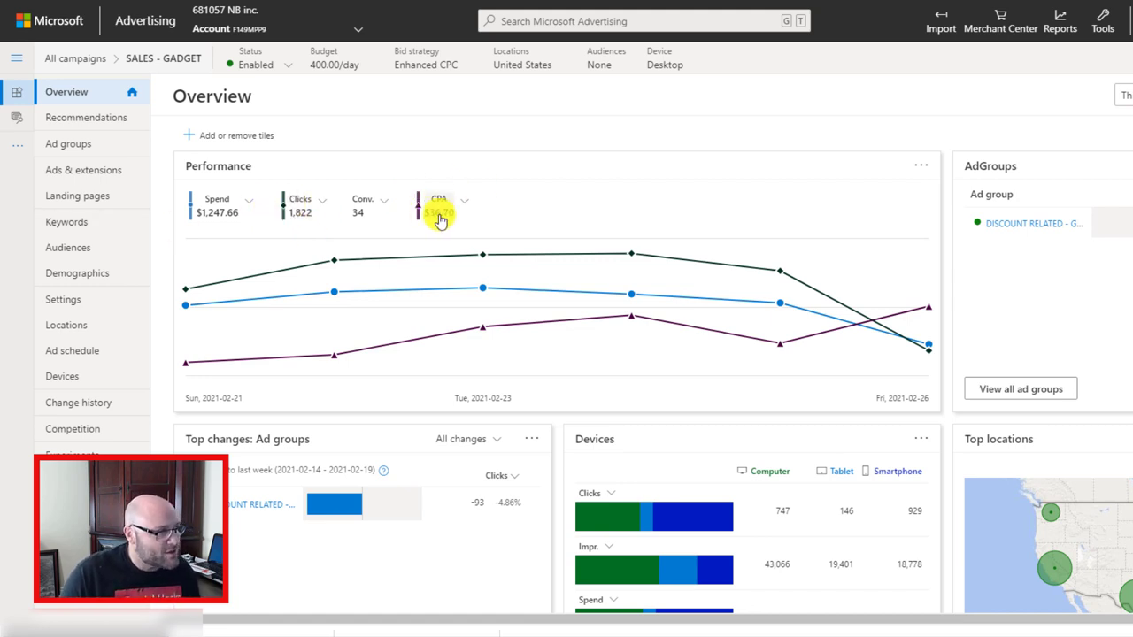
In Microsoft Advertising, set the SALES - GADGET overview's date range to This week (Mon - Today).
mouse_move(434, 232)
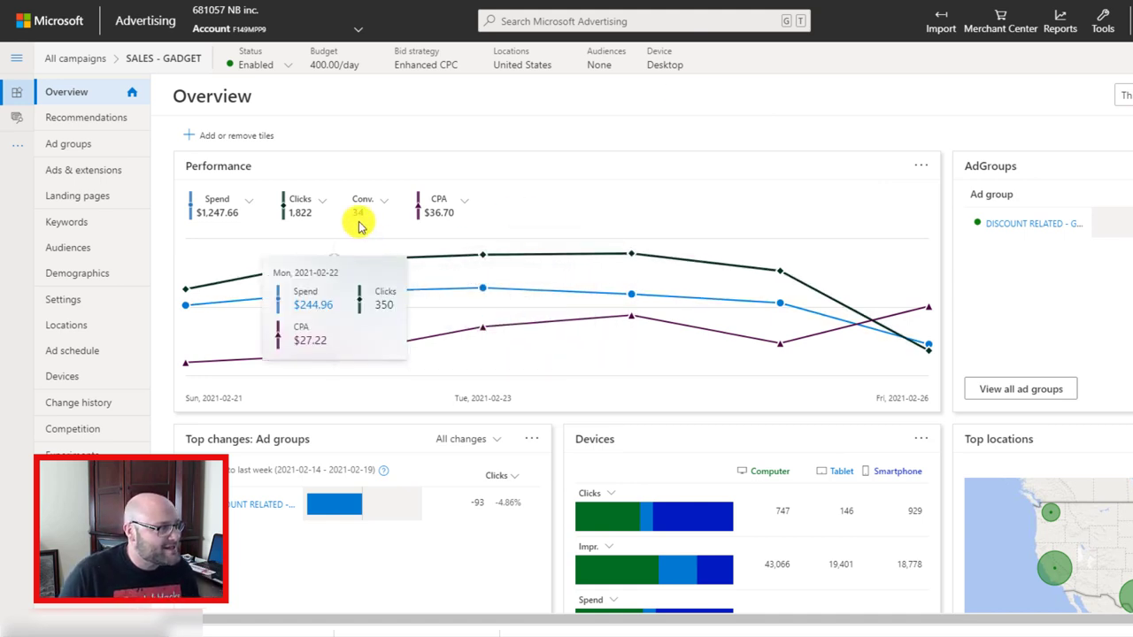
left_click(1126, 97)
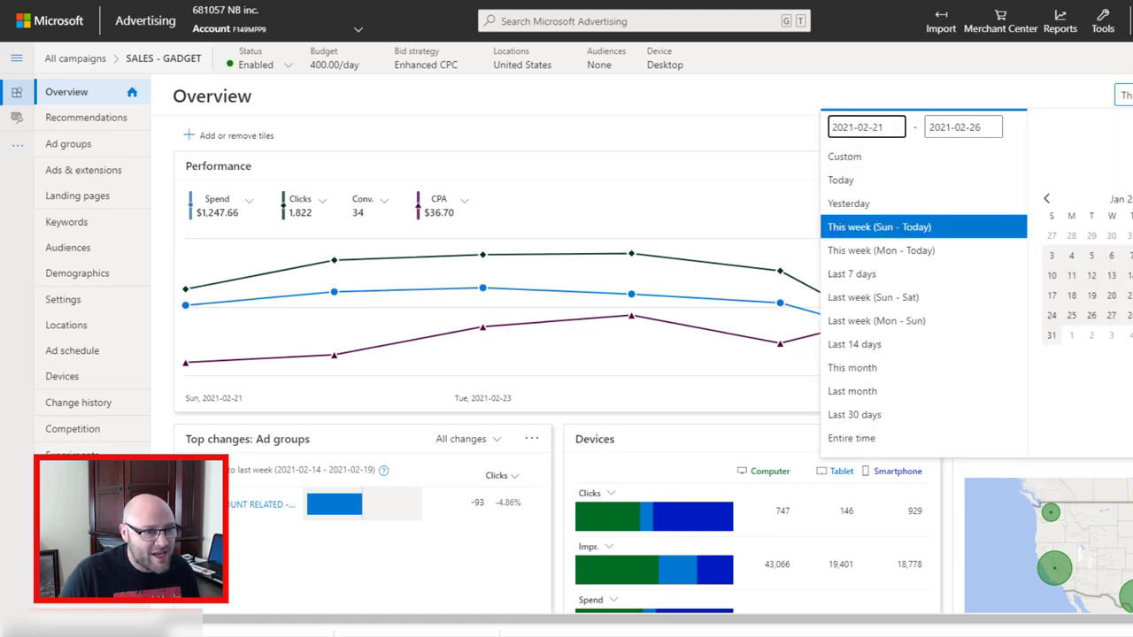
left_click(880, 250)
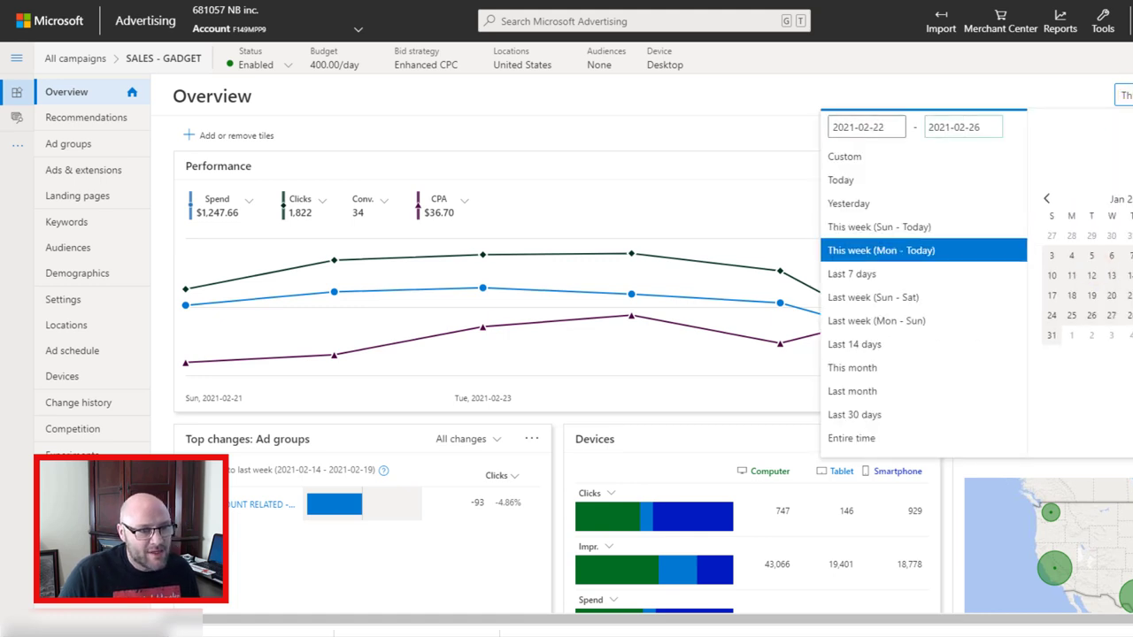
left_click(867, 127)
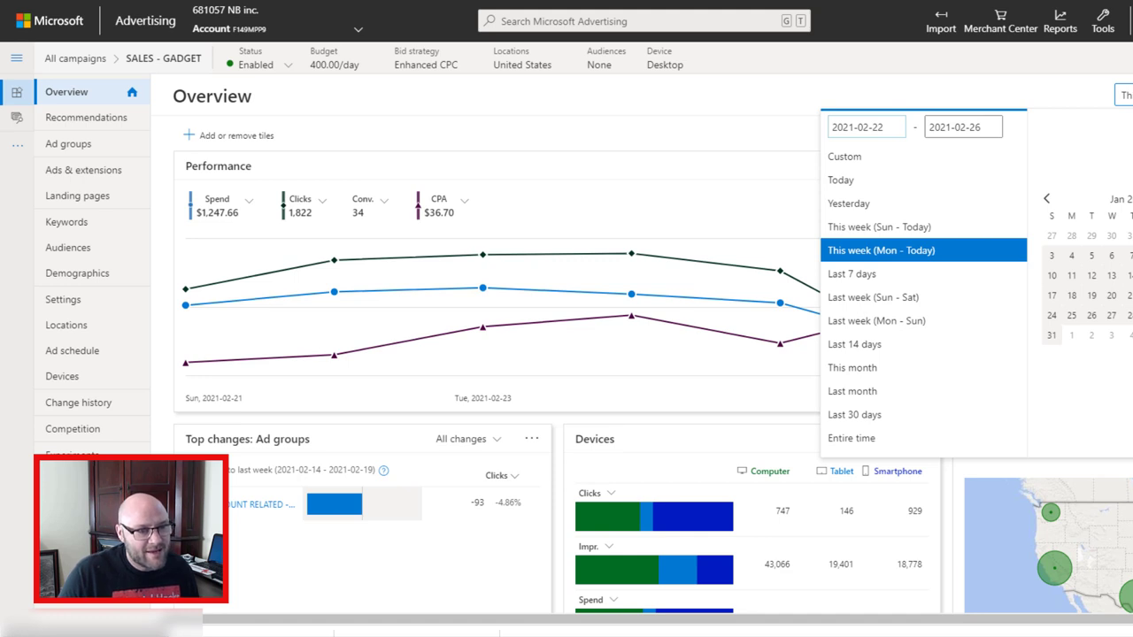
key("Escape")
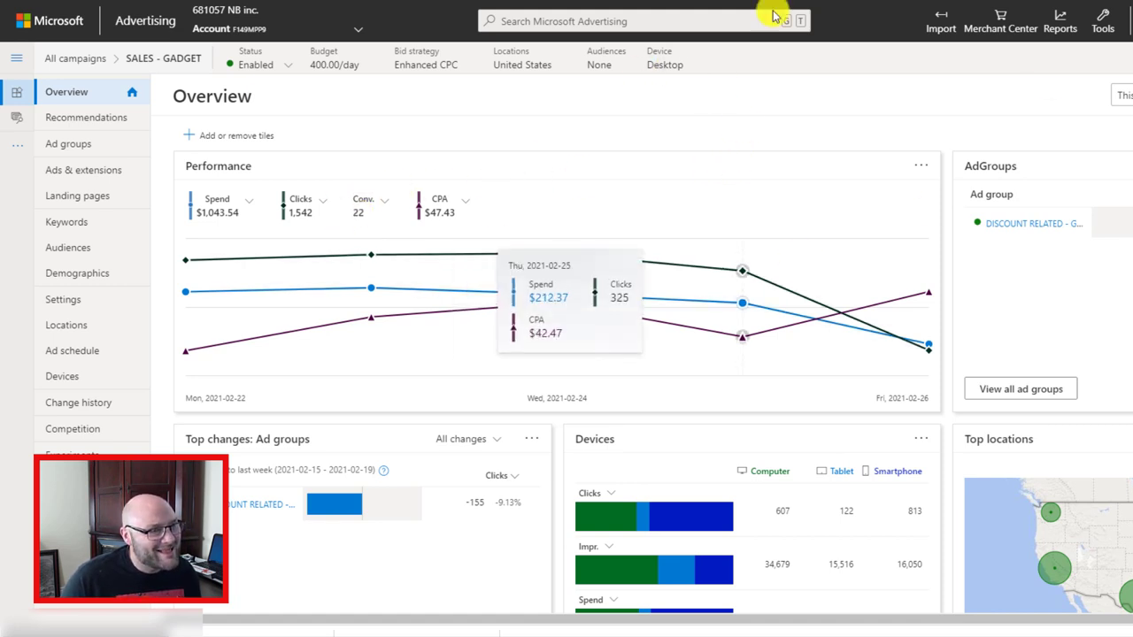
mouse_move(722, 246)
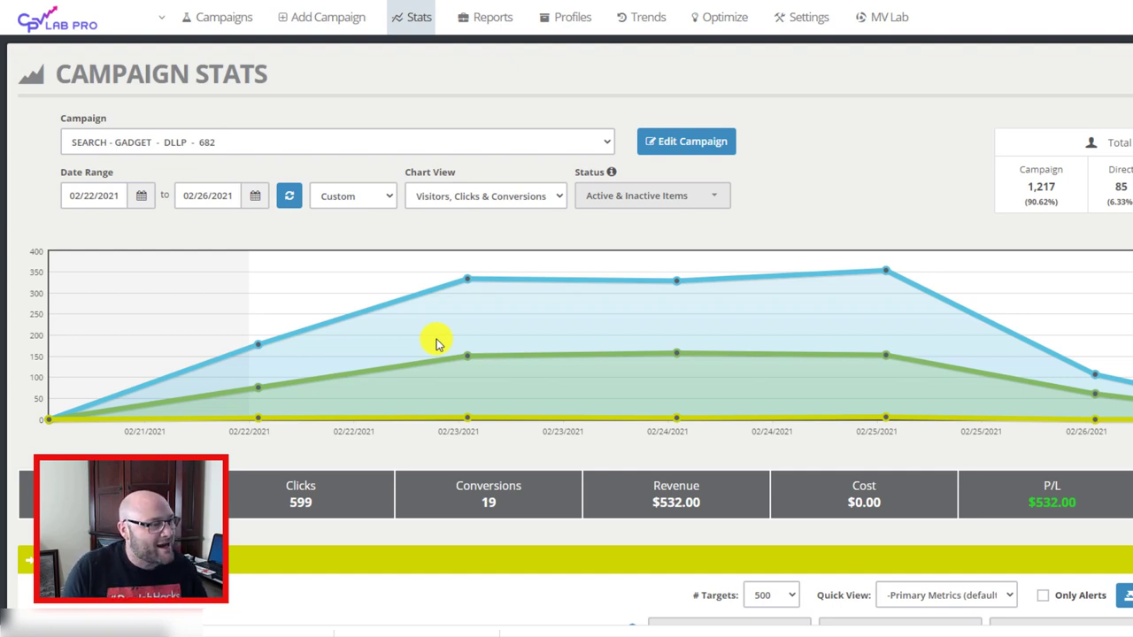
In CPV Lab Pro, update conversions for All Campaigns with the copied converting SubIDs and review the campaign's refreshed conversion stats.
left_click(394, 19)
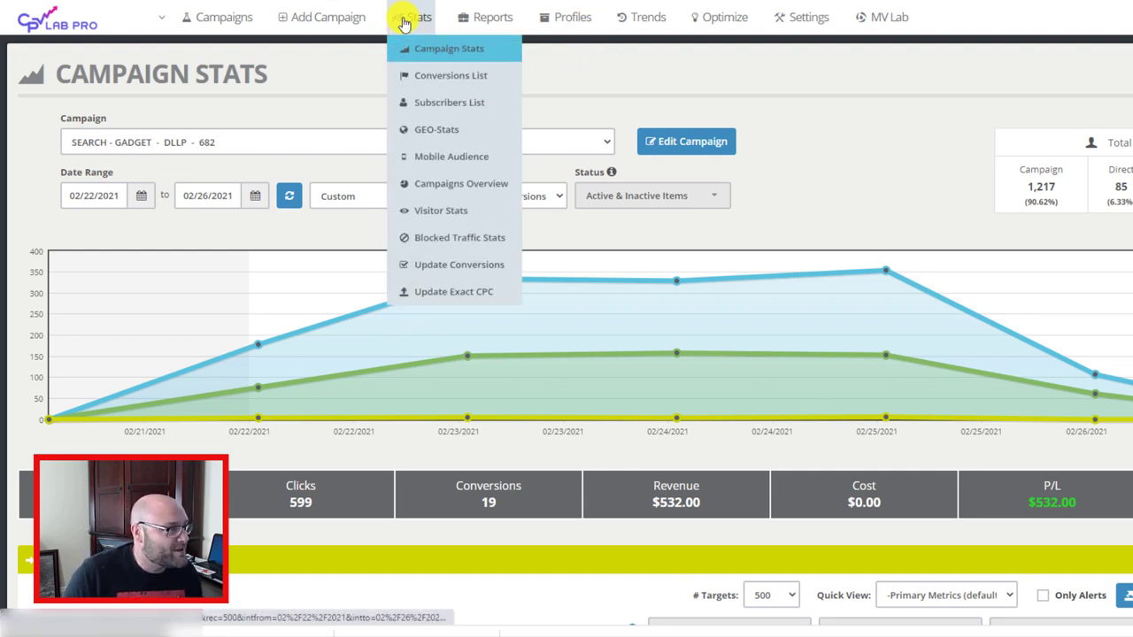
left_click(447, 271)
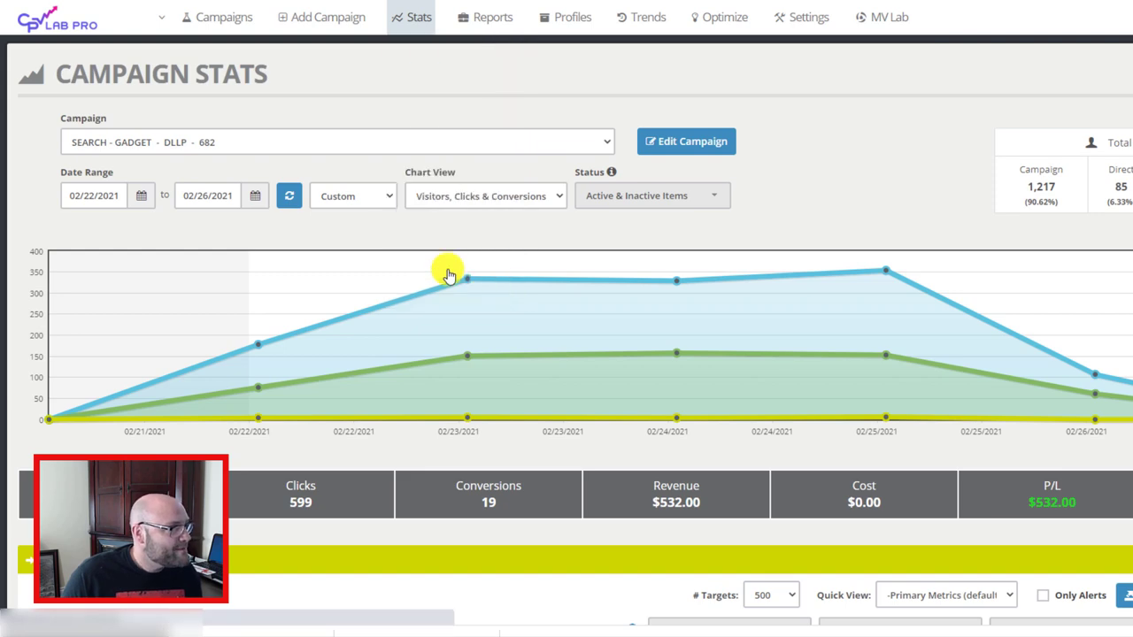
left_click(374, 321)
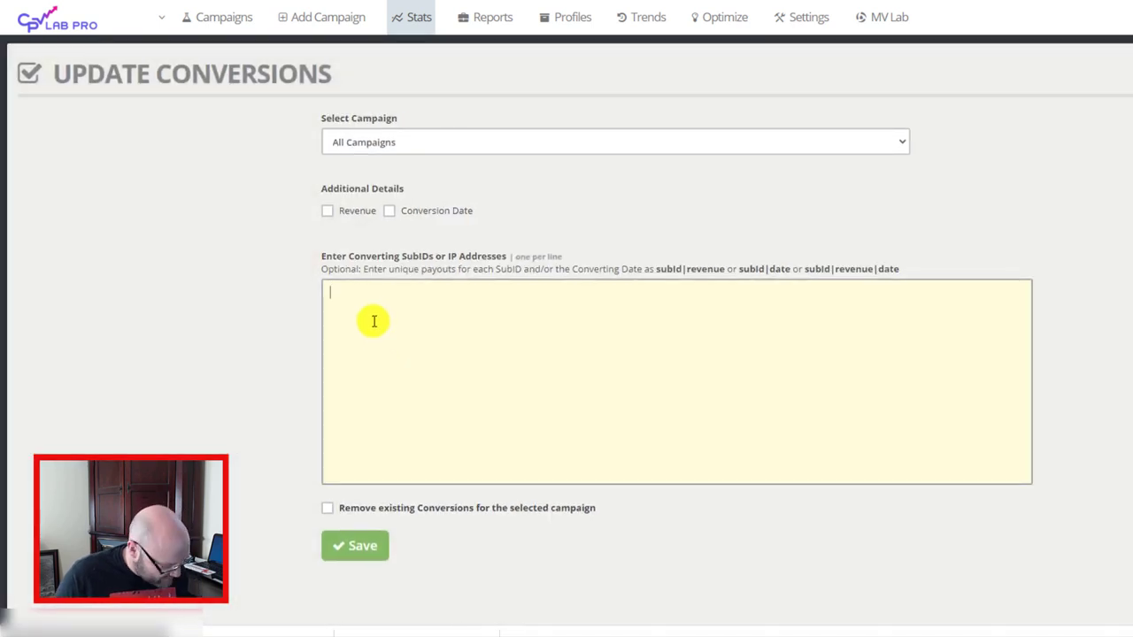
key("ctrl+v")
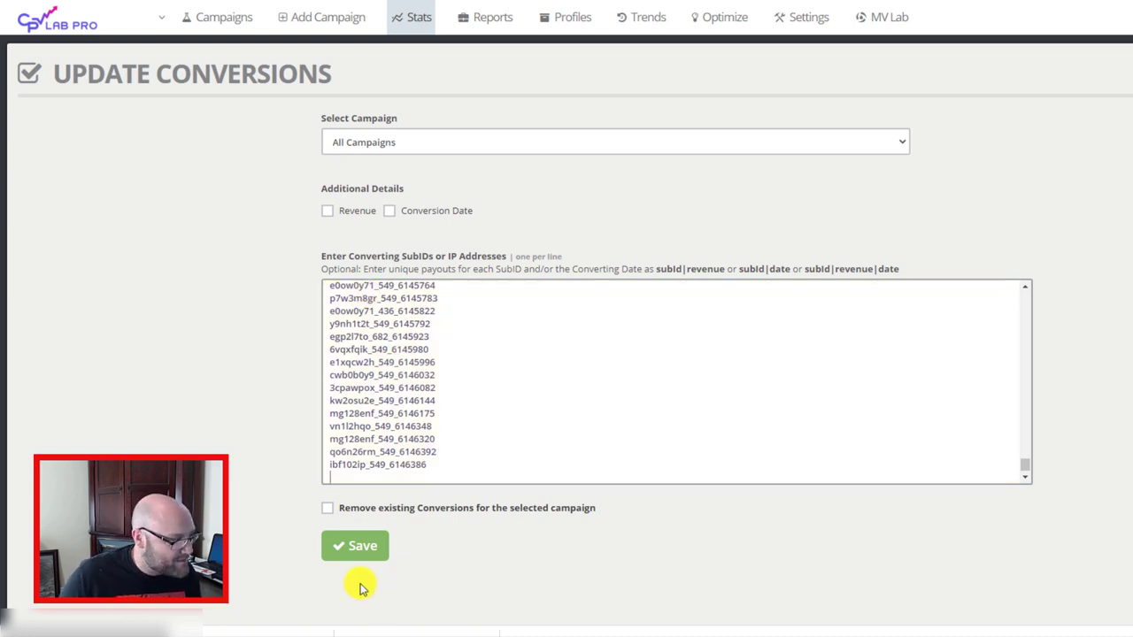
left_click(353, 550)
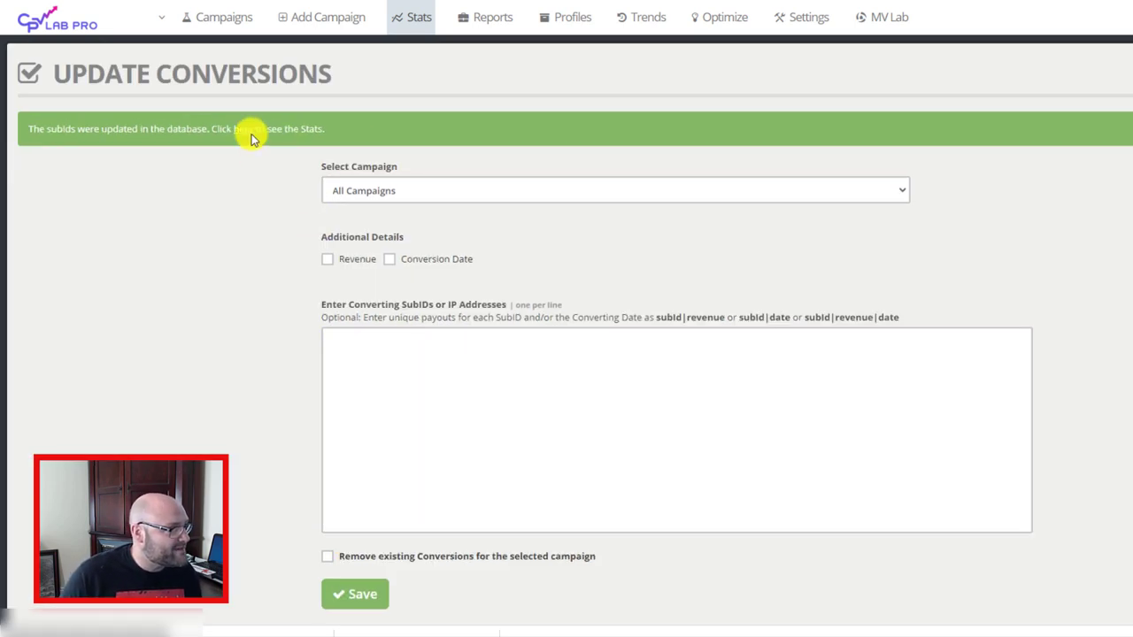
left_click(240, 130)
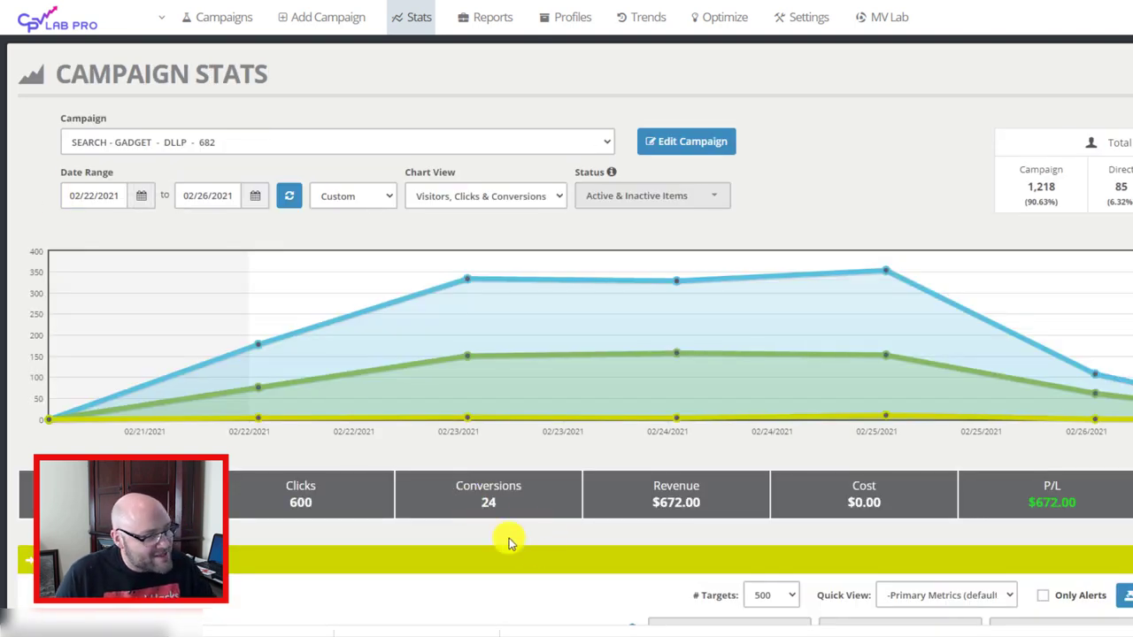
left_click_drag(469, 494, 540, 502)
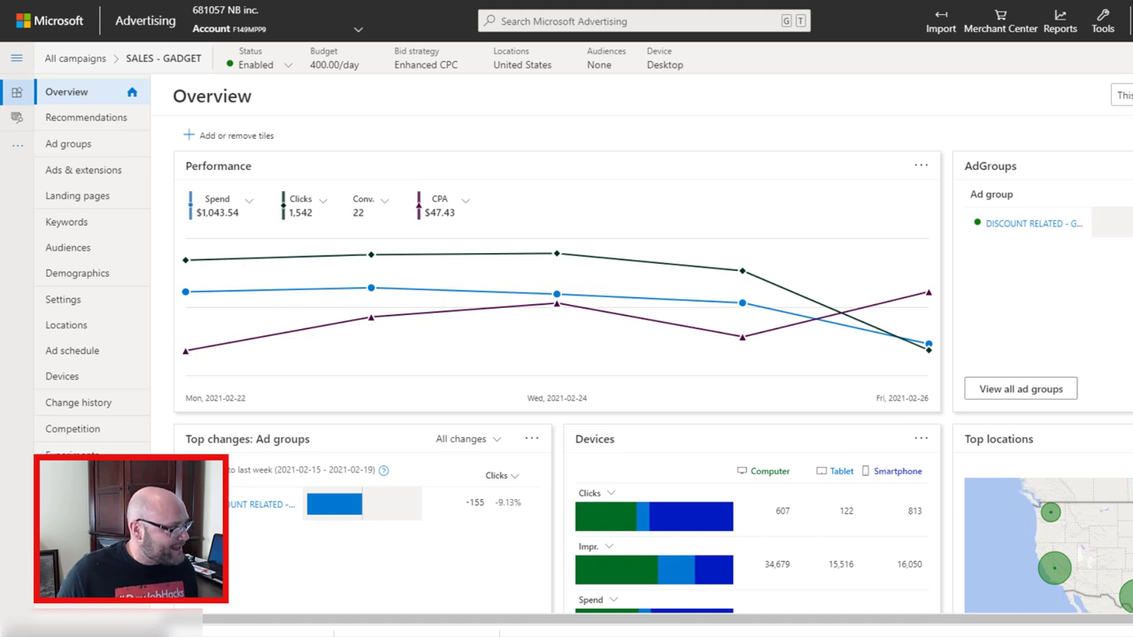
In Microsoft Advertising, segment the SALES - GADGET ad groups by Network and check the syndicated search partners' CPA.
left_click(53, 146)
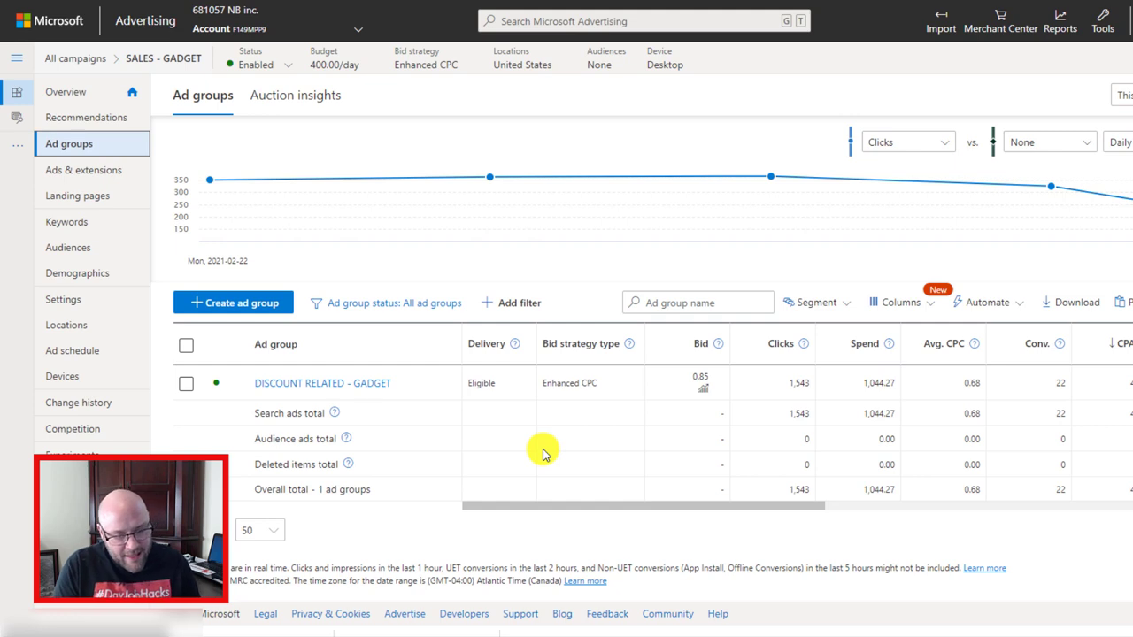
left_click(820, 304)
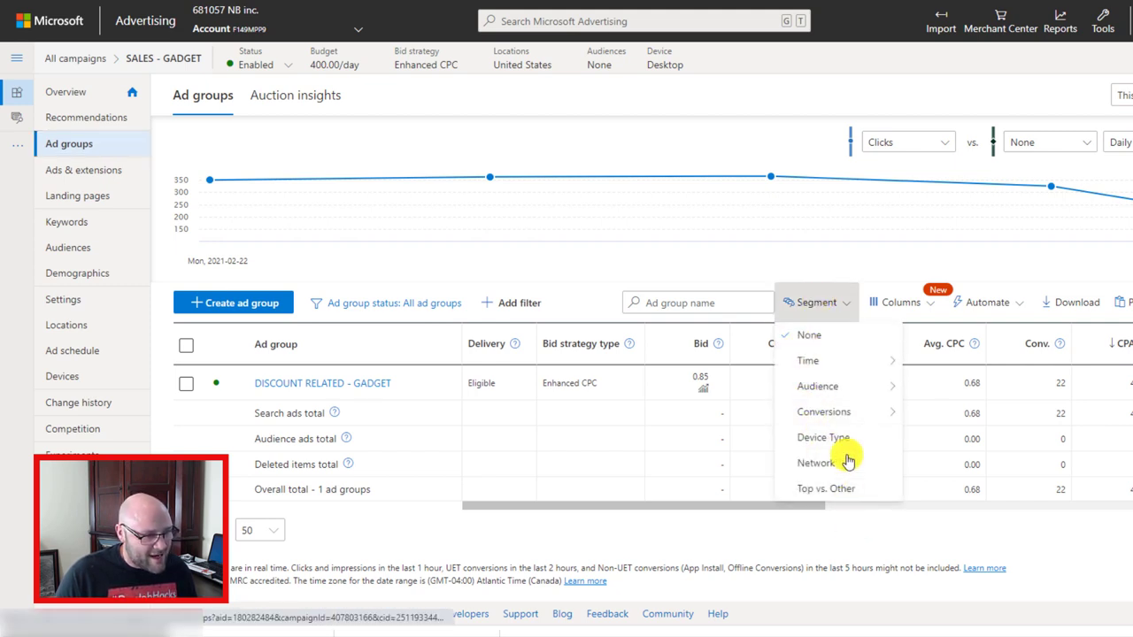
mouse_move(820, 391)
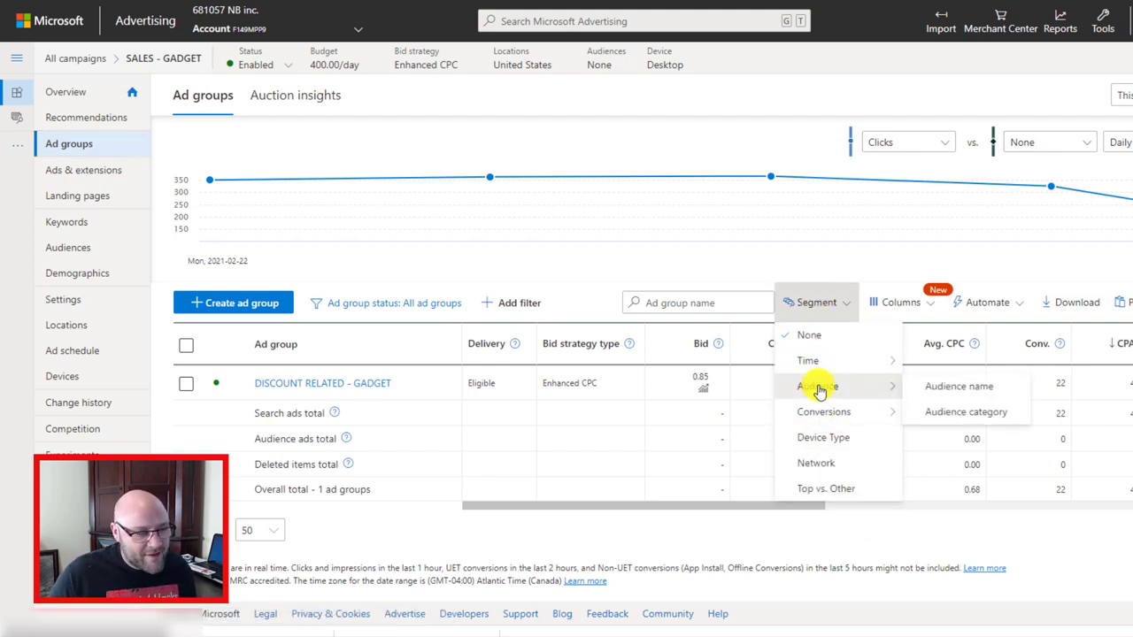
mouse_move(819, 363)
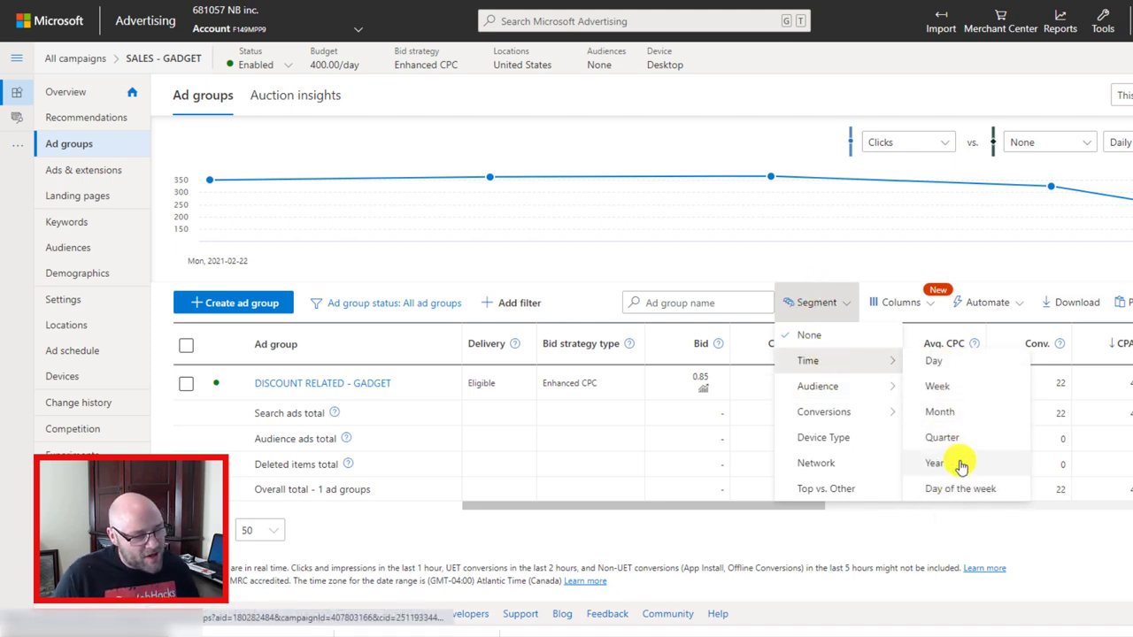
left_click(810, 470)
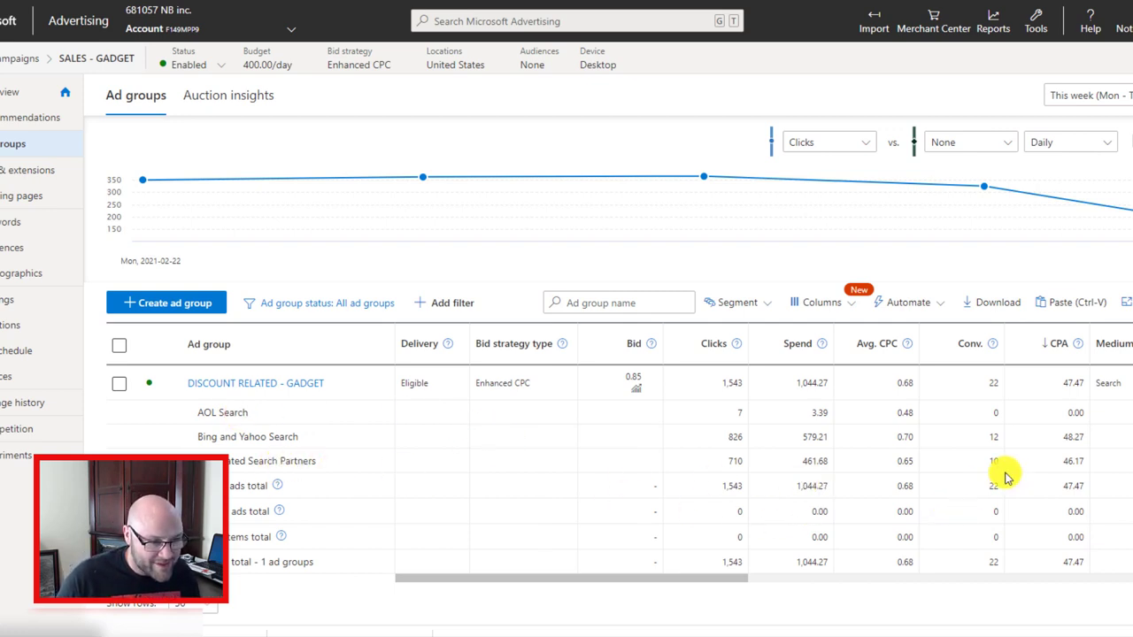
double_click(1075, 459)
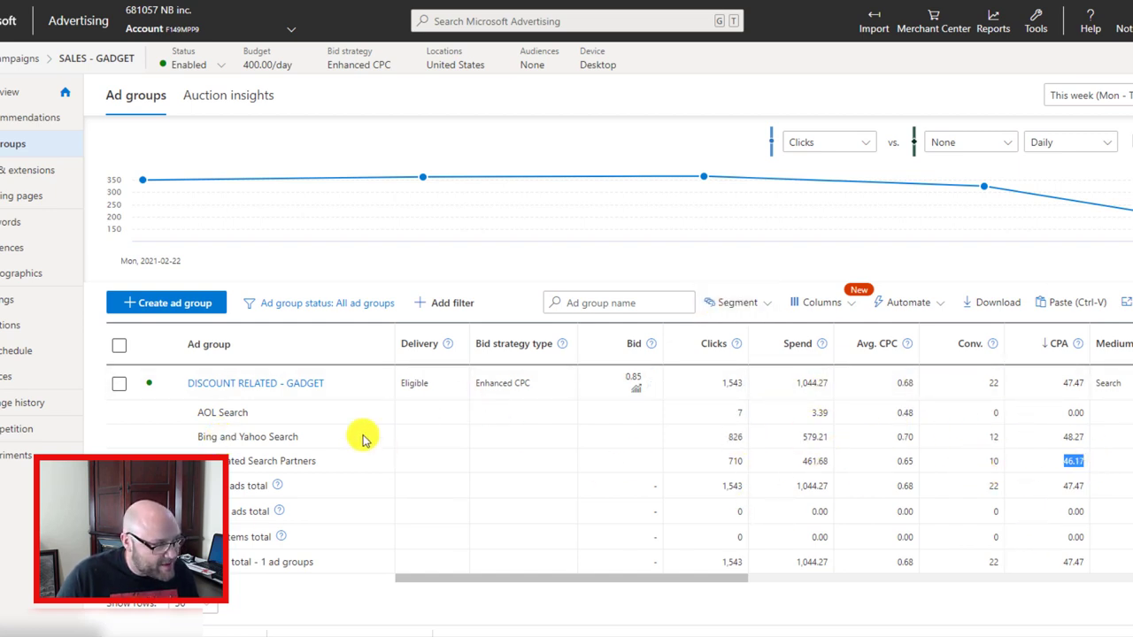
left_click_drag(196, 459, 324, 478)
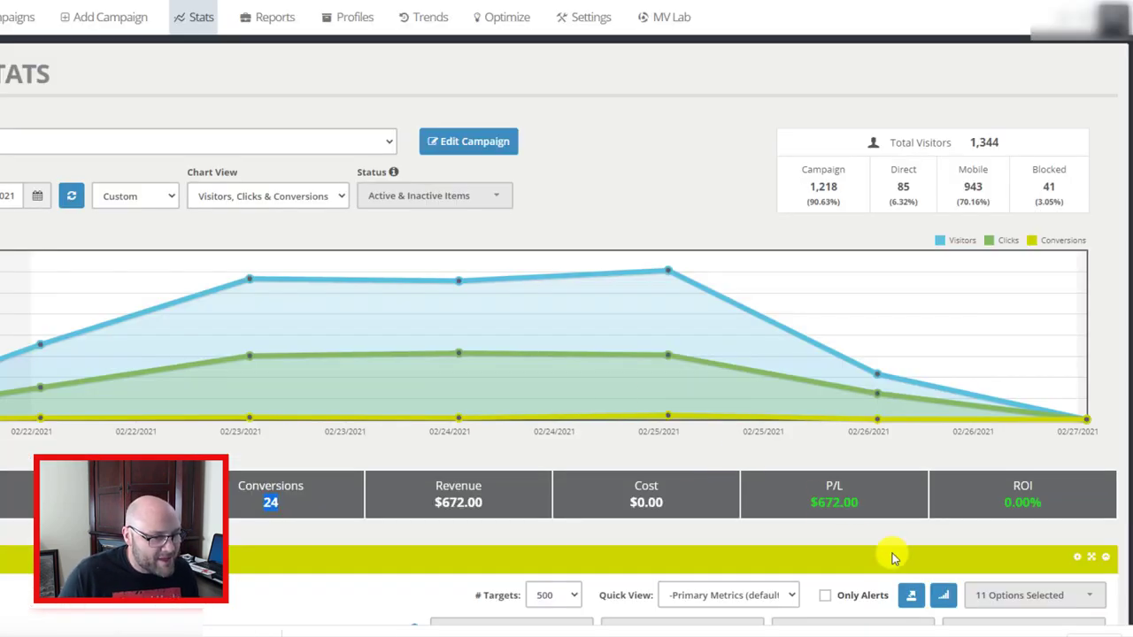
In CPV Lab Pro, break down the campaign stats by Referrer-Domain, with no Campaign Data fields selected.
left_click(1018, 595)
scroll(1020, 599, "down", 4)
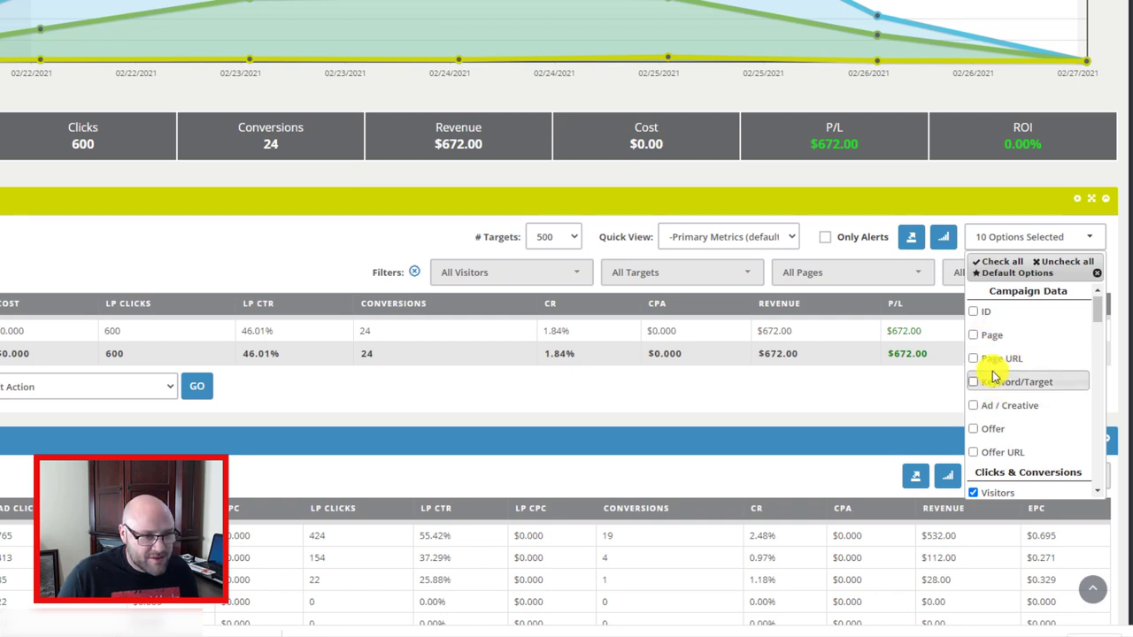
scroll(987, 394, "down", 5)
scroll(990, 400, "down", 3)
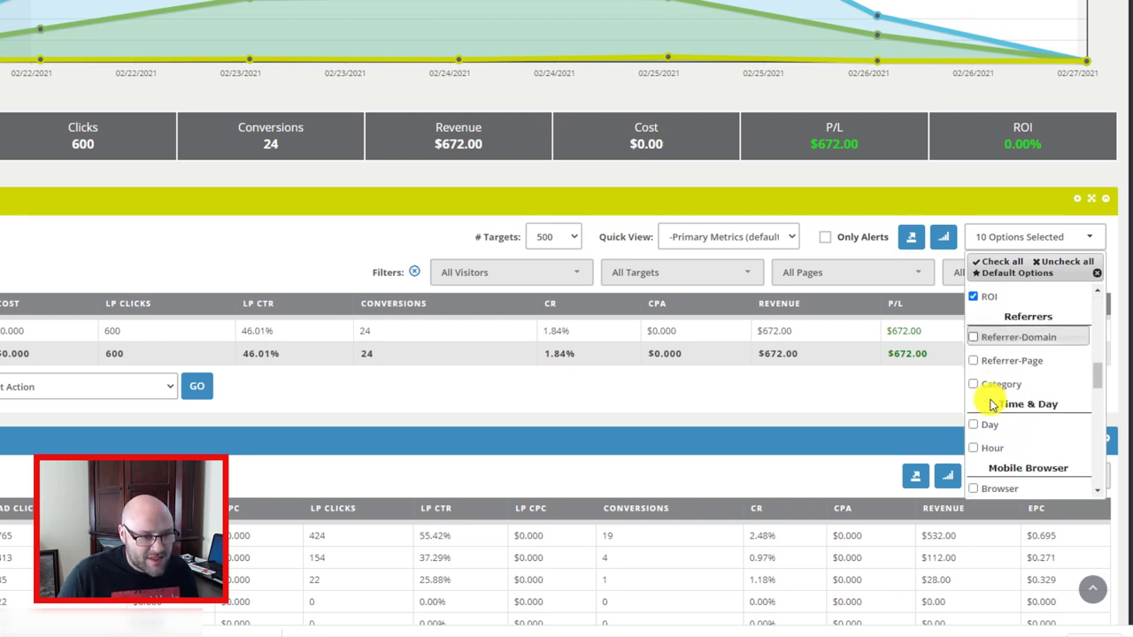
left_click(976, 332)
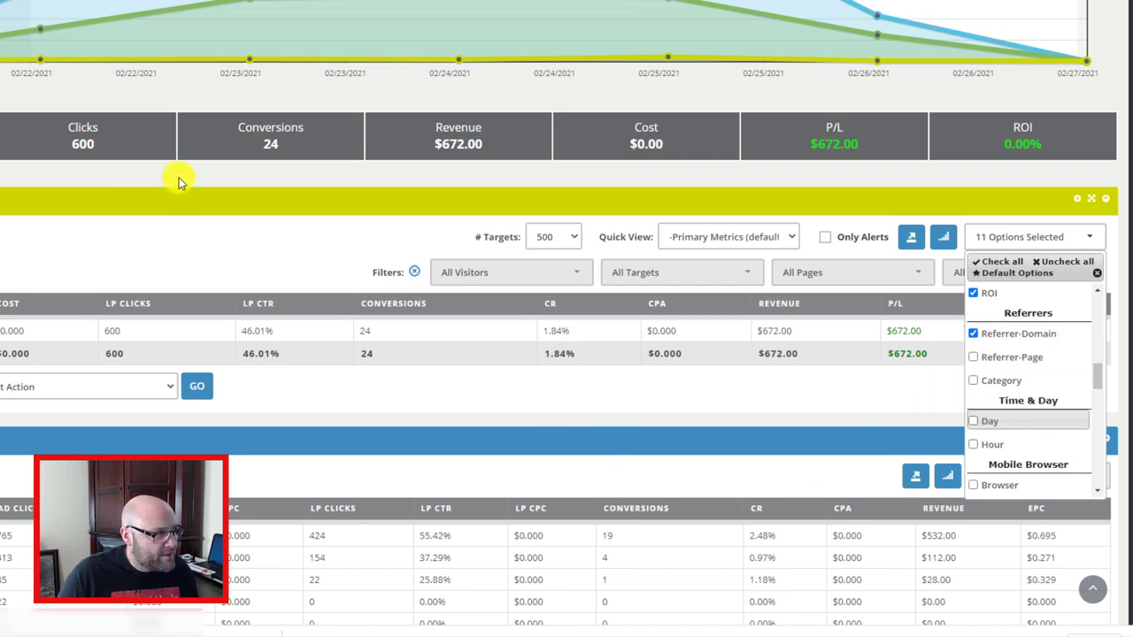
left_click(142, 104)
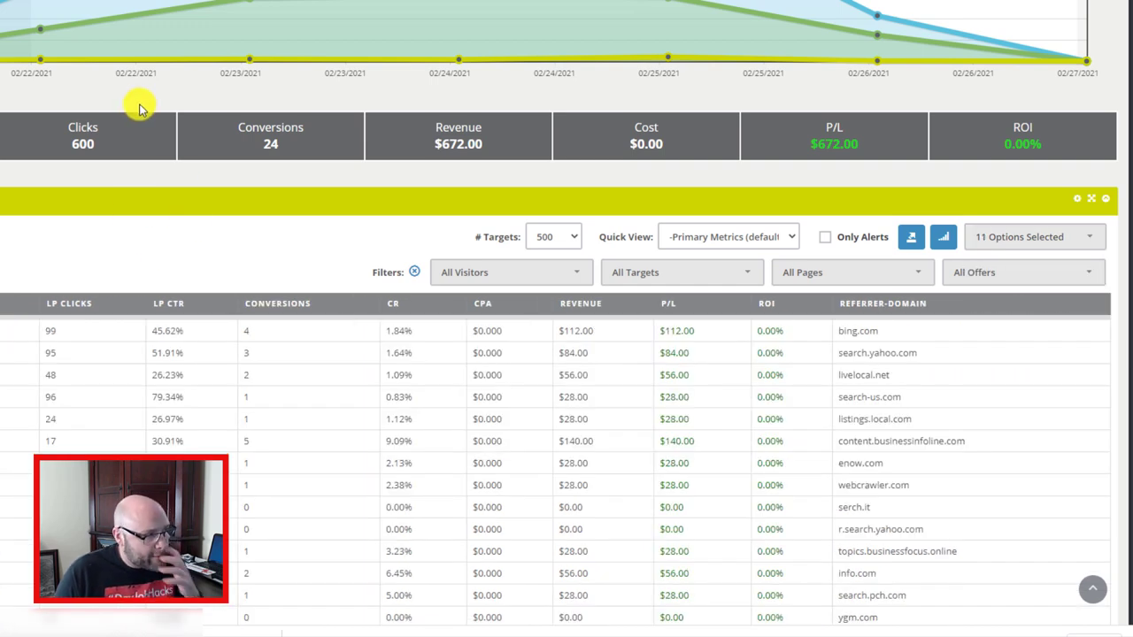
Examine landing page clicks and conversions per referrer domain, focusing on serch.it and r.search.yahoo.com.
scroll(124, 285, "down", 2)
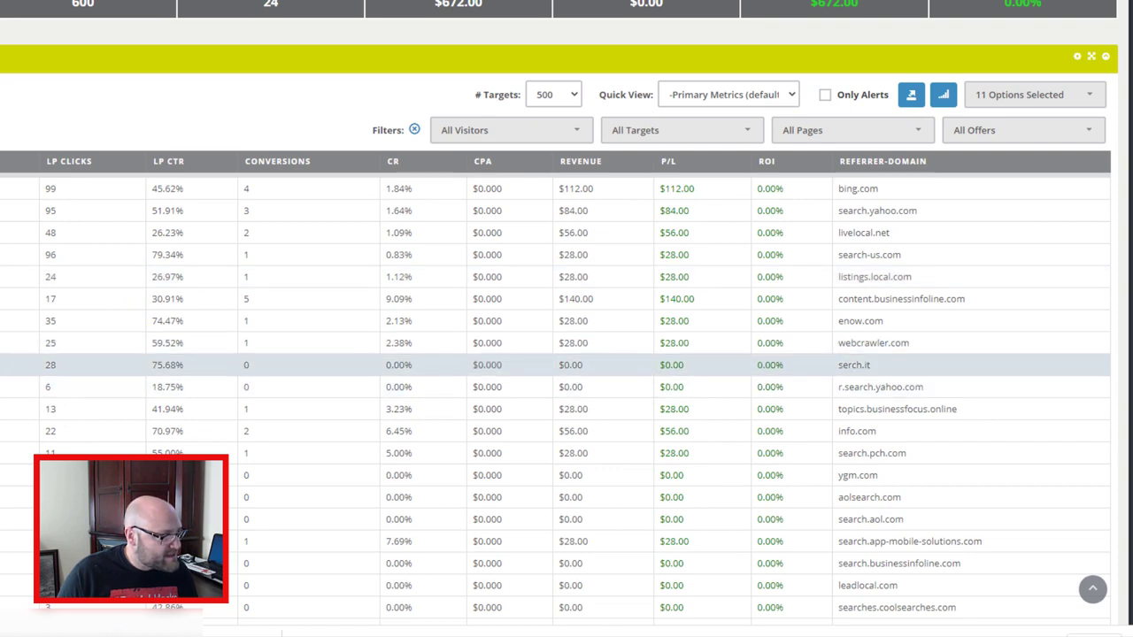
left_click_drag(44, 367, 334, 376)
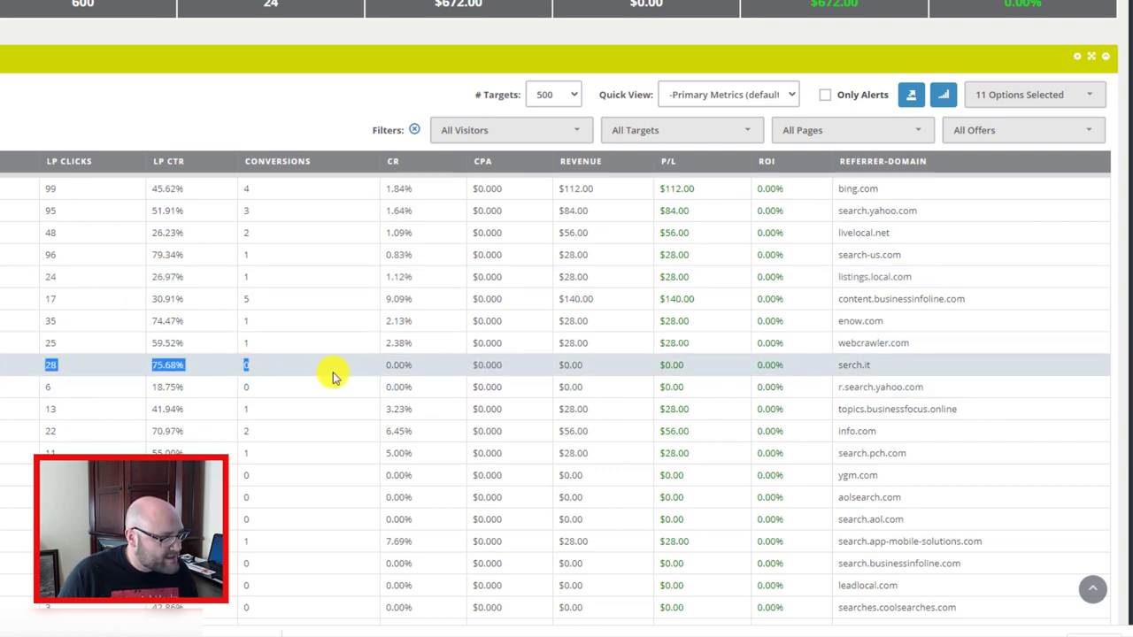
left_click(274, 381)
left_click_drag(130, 399, 294, 395)
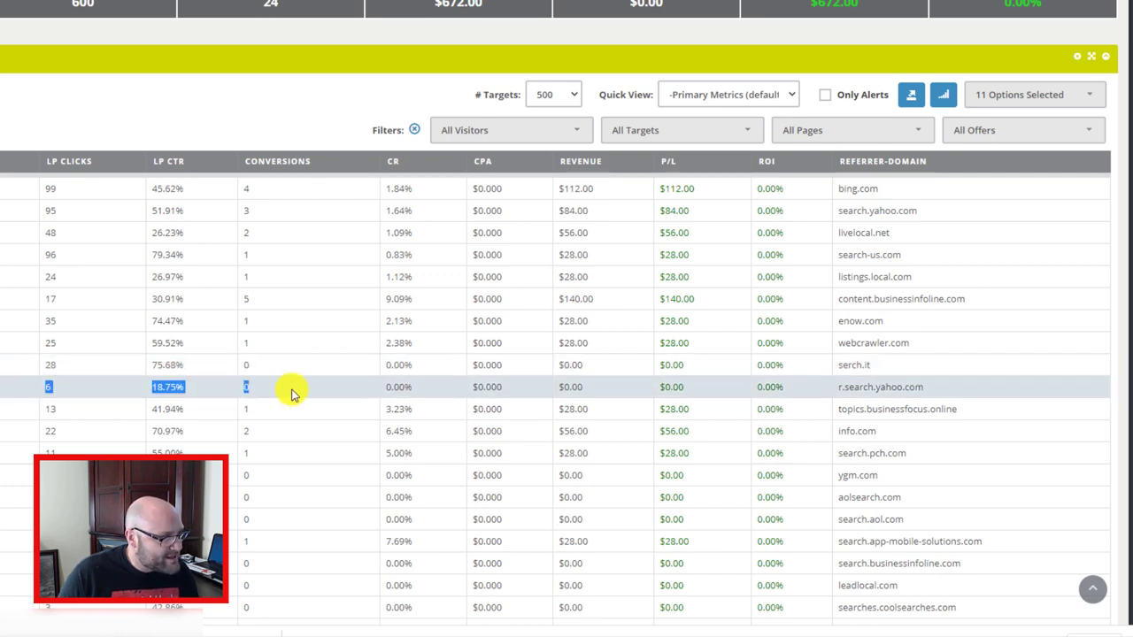
left_click_drag(890, 362, 843, 366)
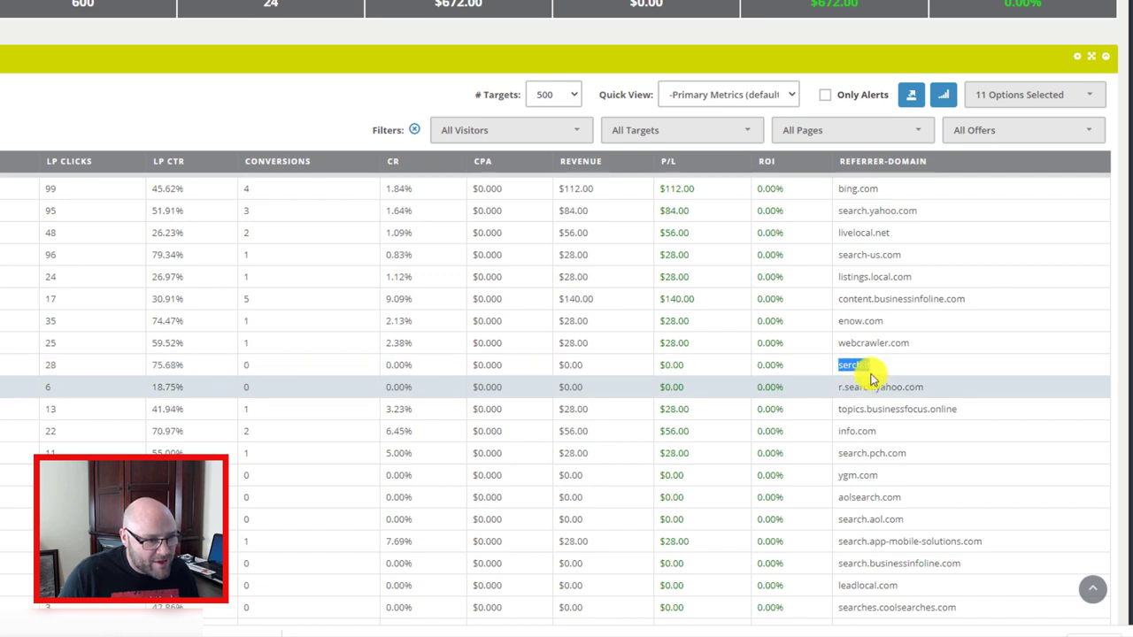
left_click_drag(929, 389, 825, 396)
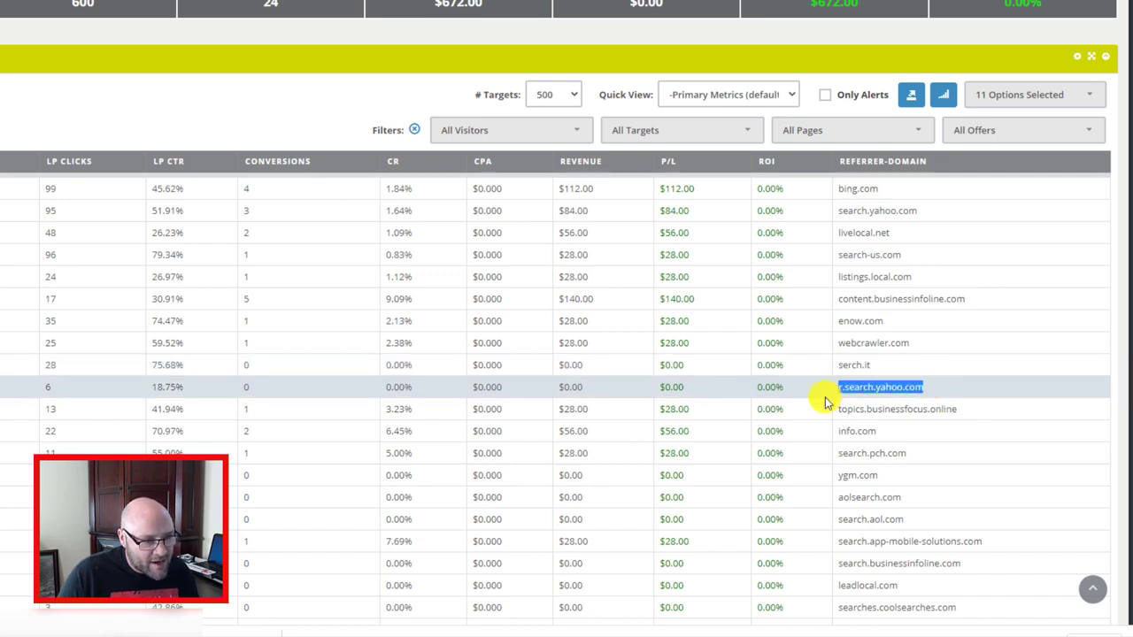
left_click(894, 370)
left_click_drag(921, 364, 836, 373)
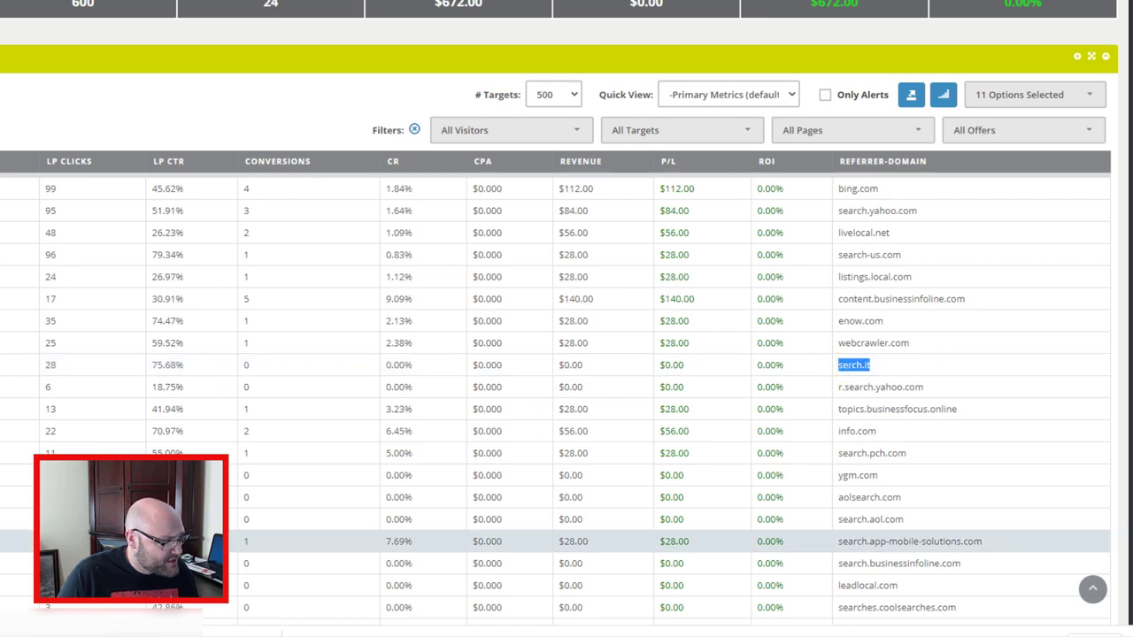
left_click(133, 497)
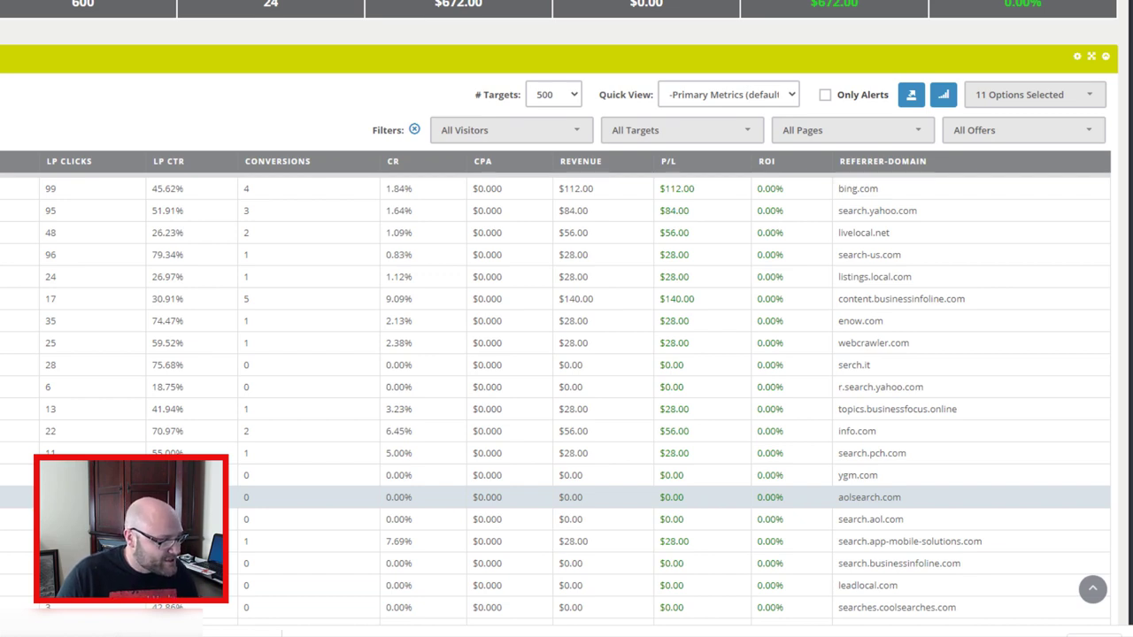
Examine conversions for the referrer domains from bing.com down to search.app-mobile-solutions.com, including the businessinfoline and businessfocus sites.
left_click_drag(885, 189, 836, 191)
double_click(928, 295)
left_click(943, 400)
triple_click(885, 407)
left_click(895, 456)
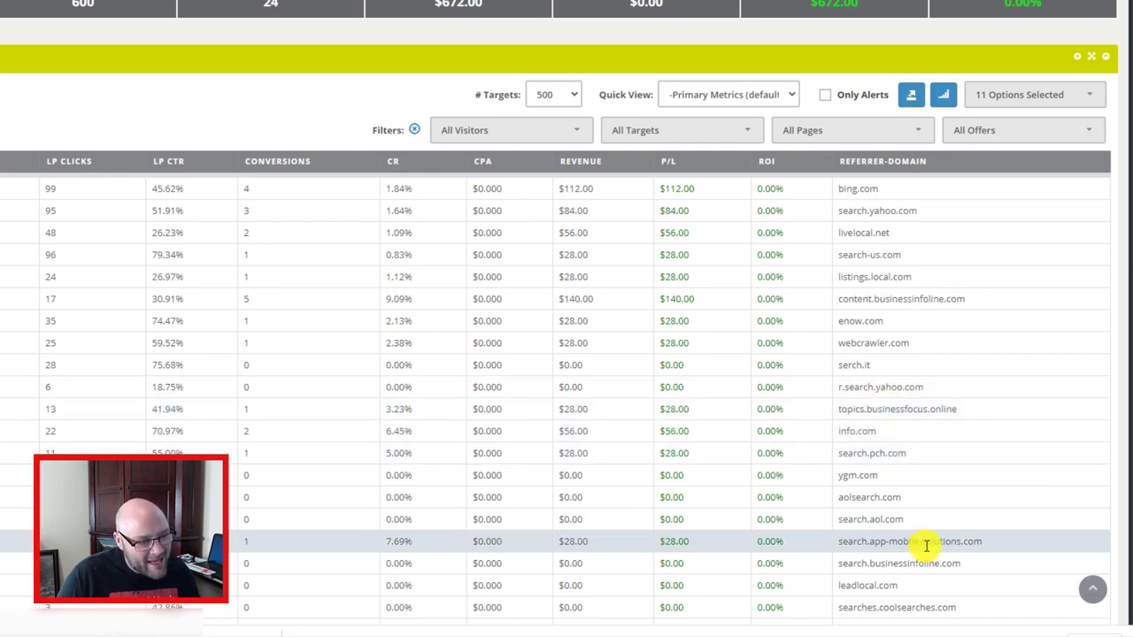
left_click_drag(976, 542, 872, 539)
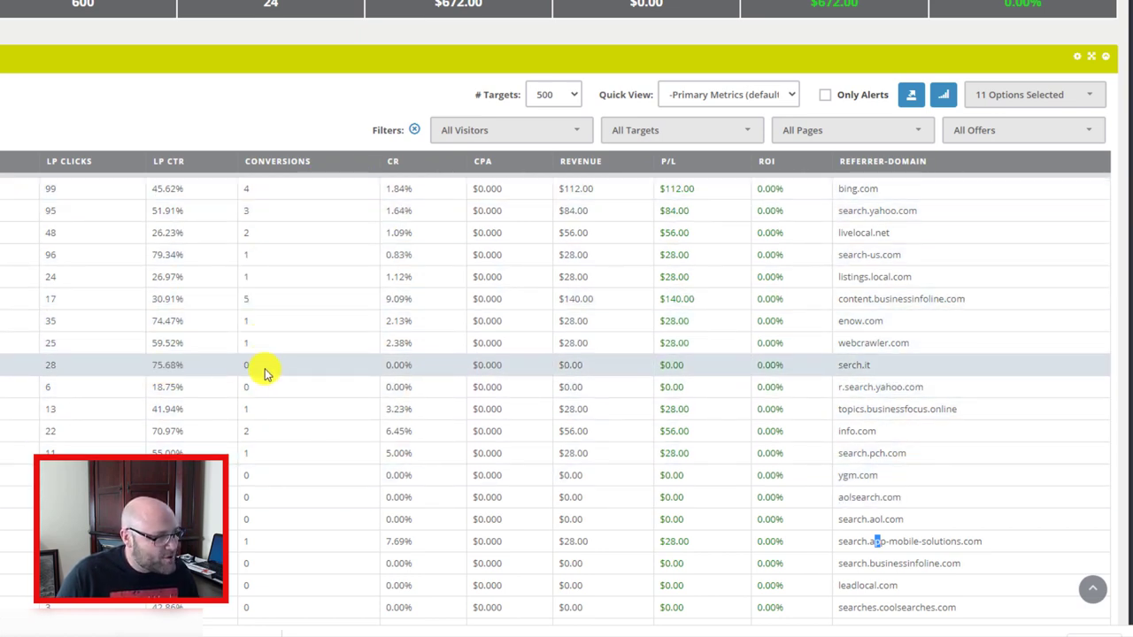
Copy the non-converting serch.it referrer domain from the report and switch to Microsoft Advertising.
left_click_drag(887, 372, 839, 374)
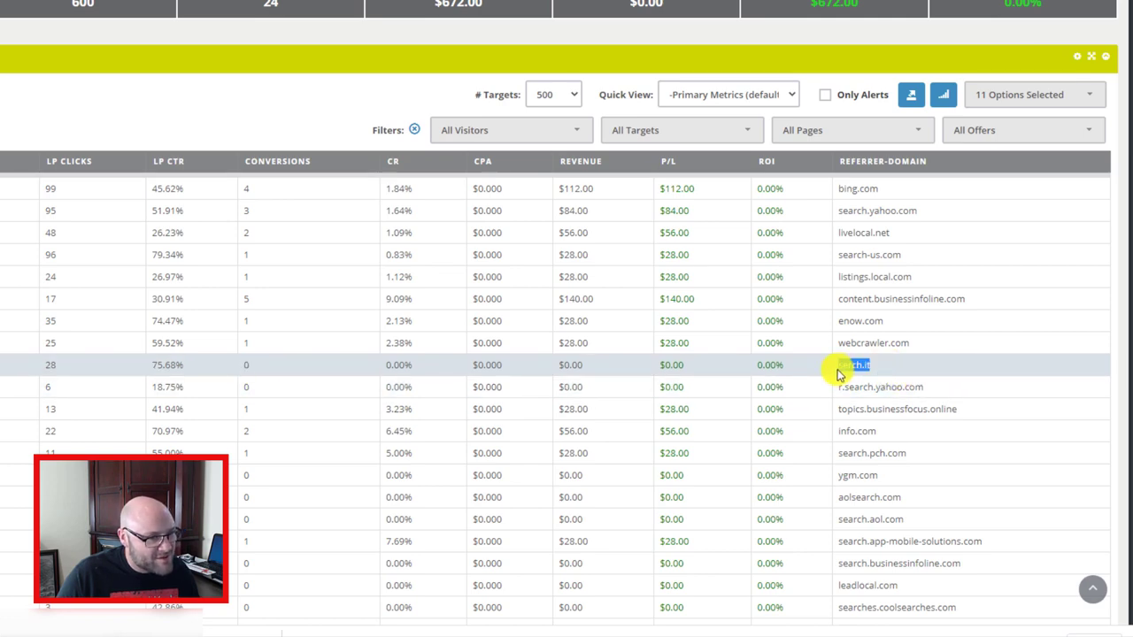
right_click(866, 369)
left_click(882, 378)
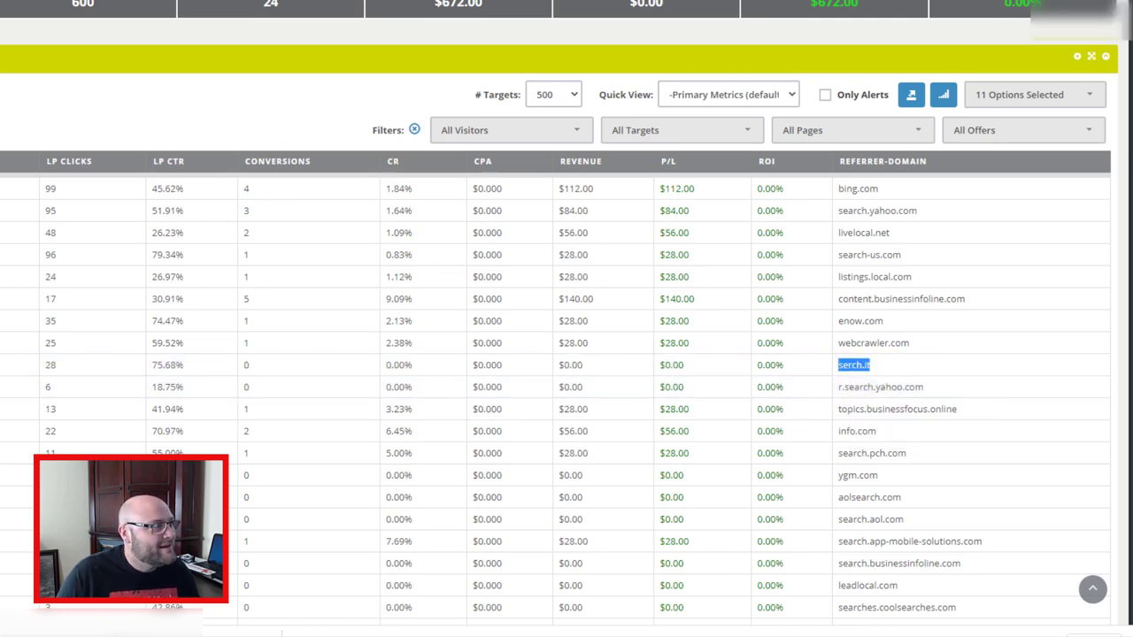
key("ctrl+Tab")
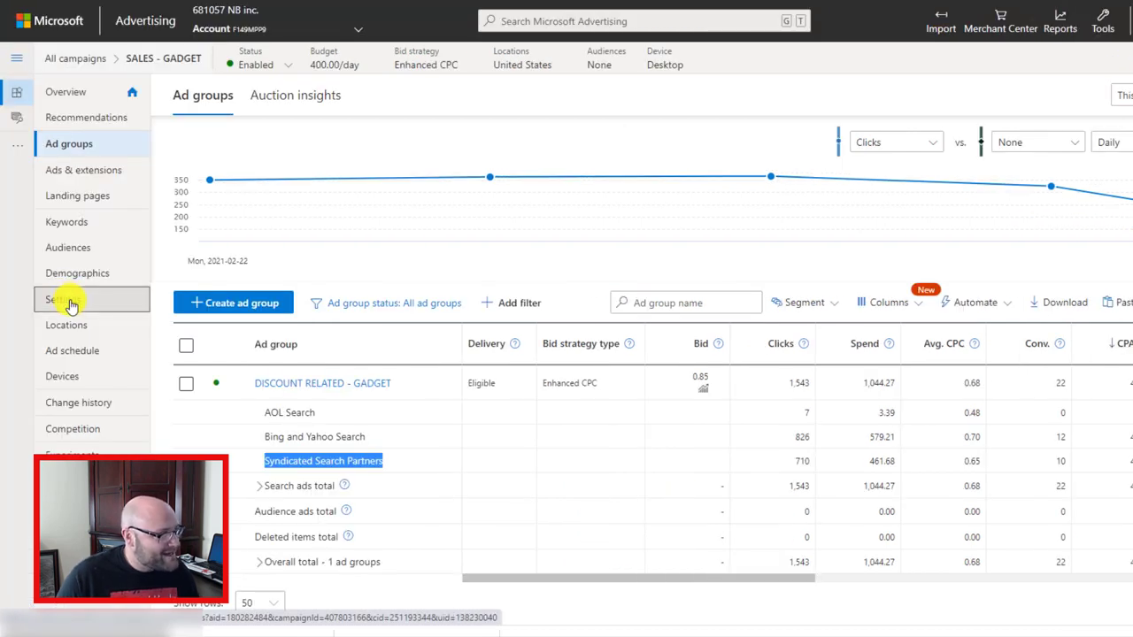
Add serch.it as a new line in the SALES - GADGET campaign's website exclusions and save the campaign settings.
left_click(71, 304)
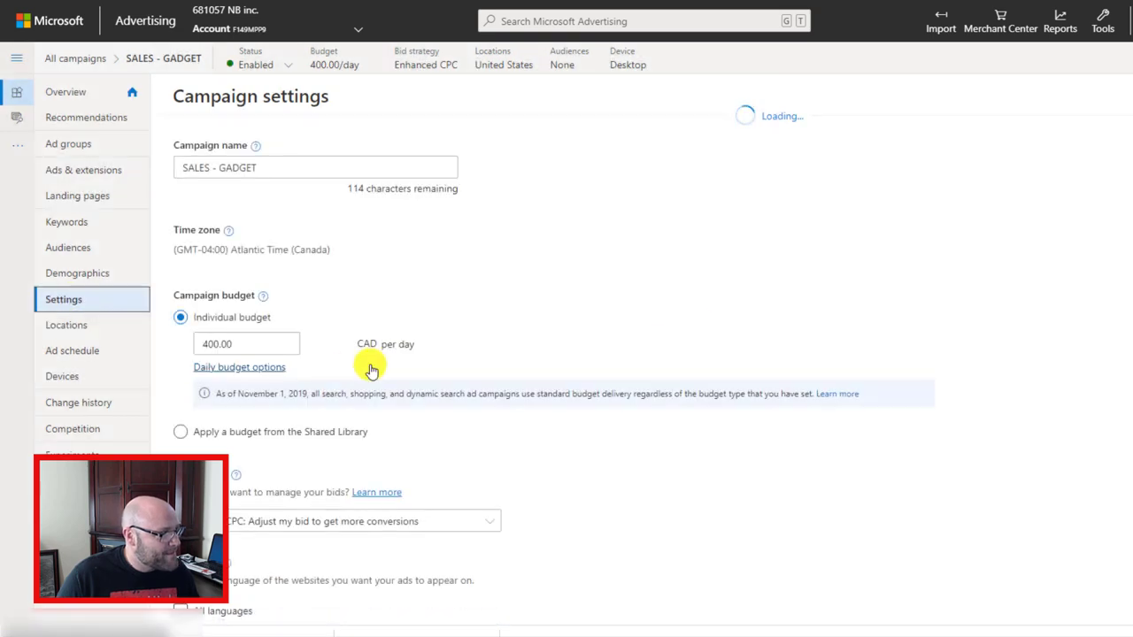
scroll(399, 366, "down", 15)
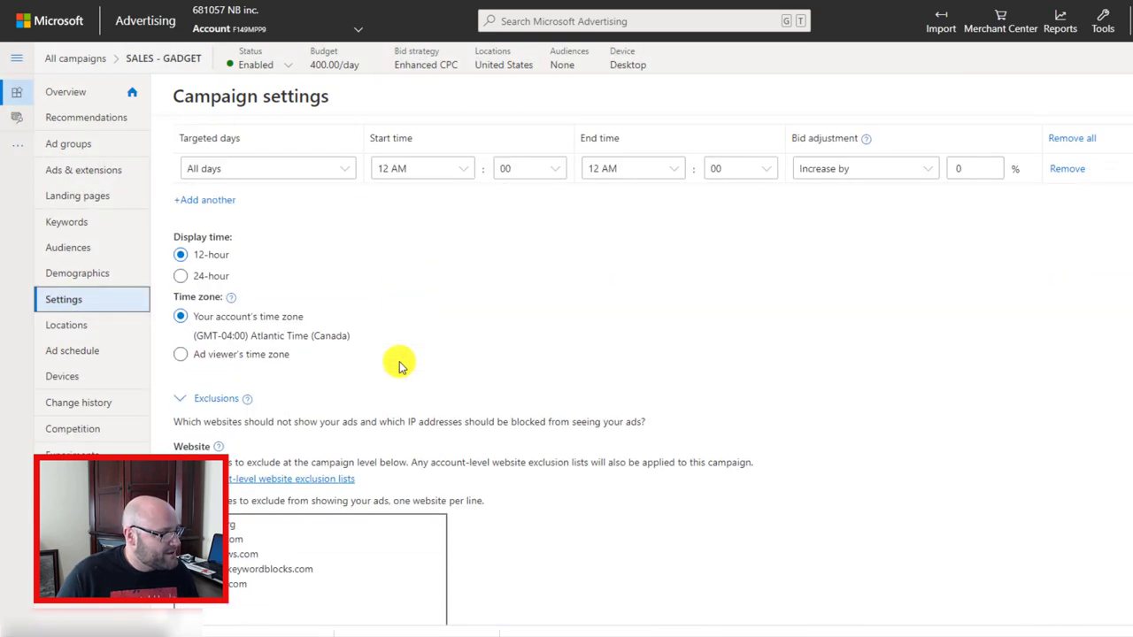
left_click(197, 379)
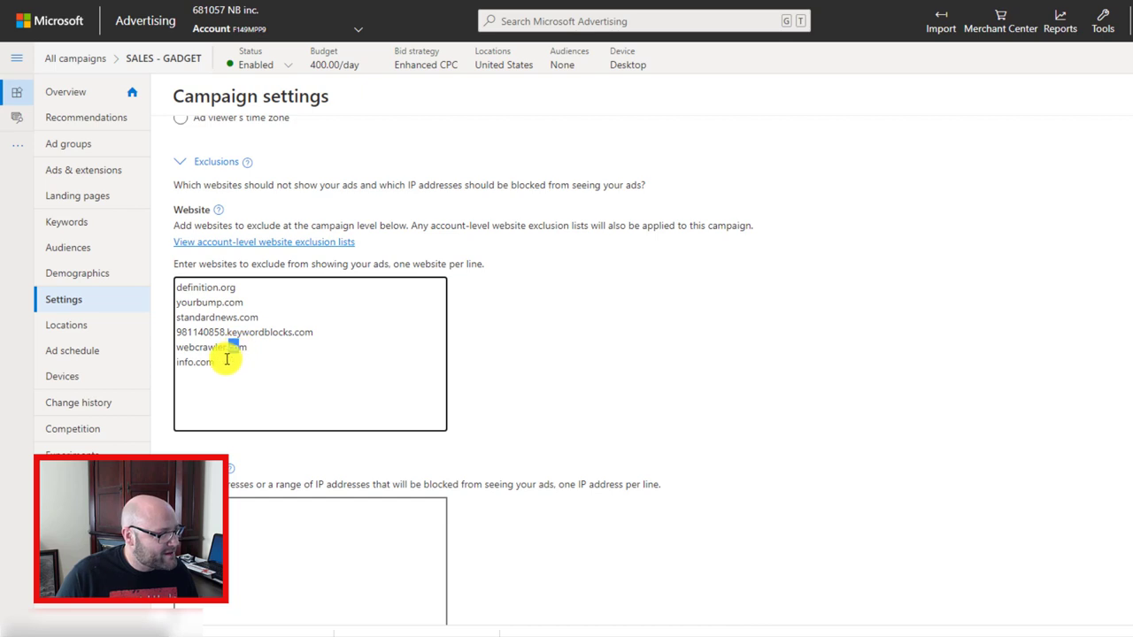
key("Return")
type("serch.it")
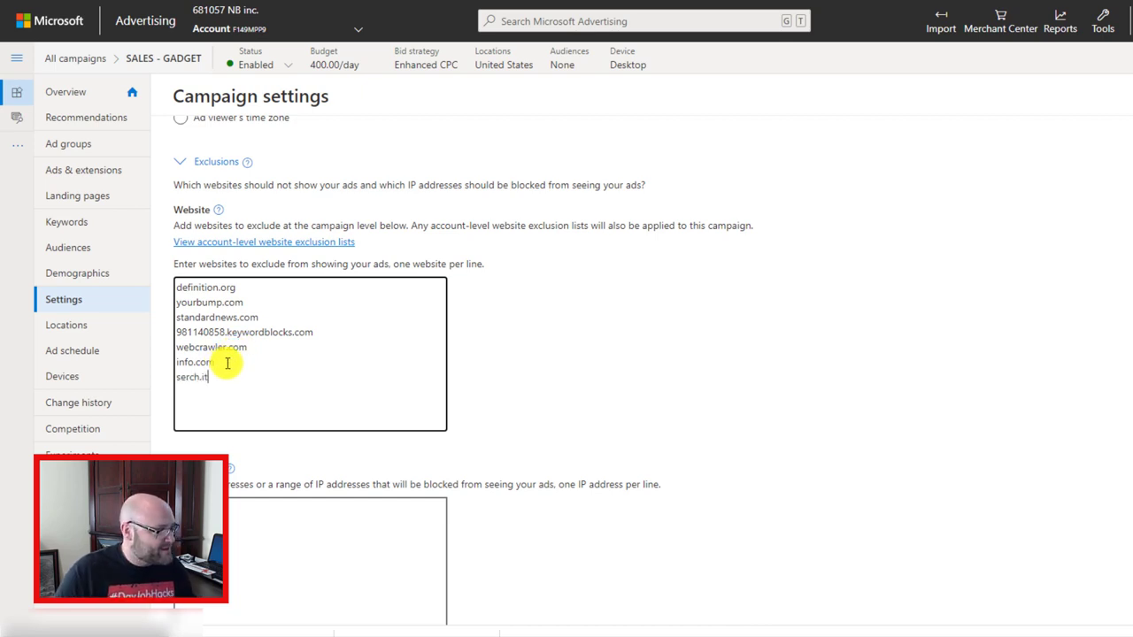
scroll(304, 341, "down", 6)
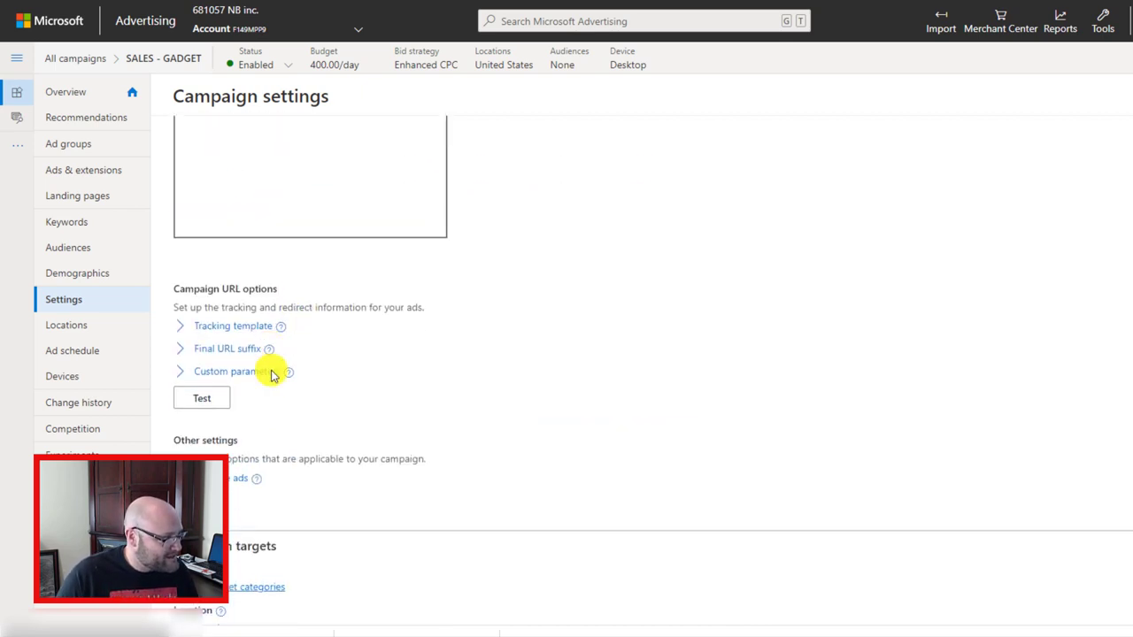
scroll(262, 365, "down", 3)
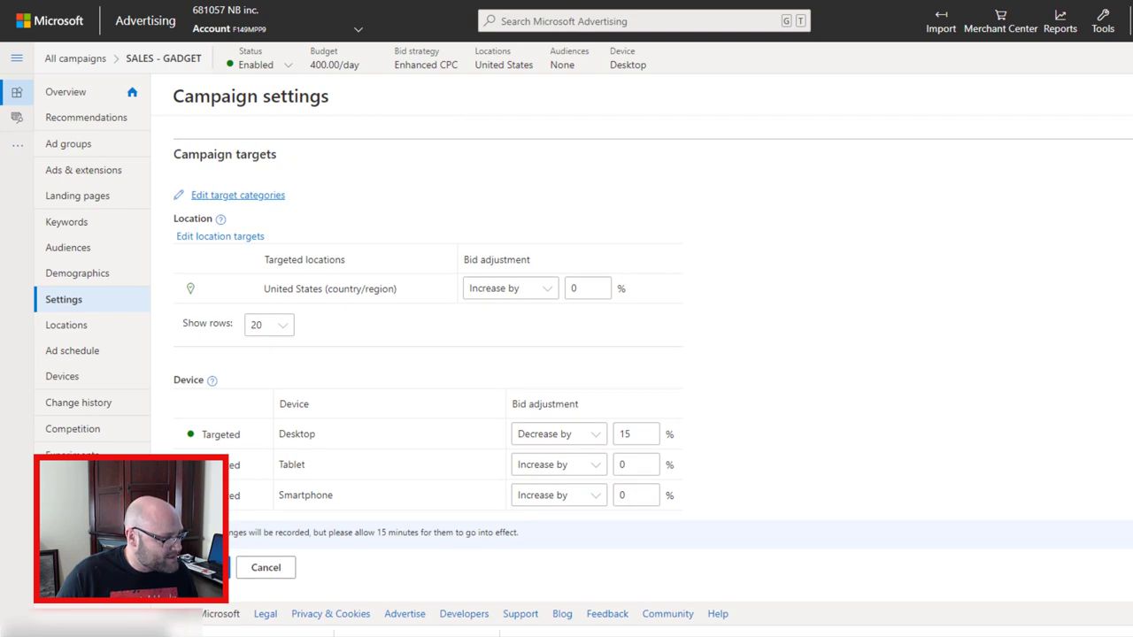
left_click(201, 568)
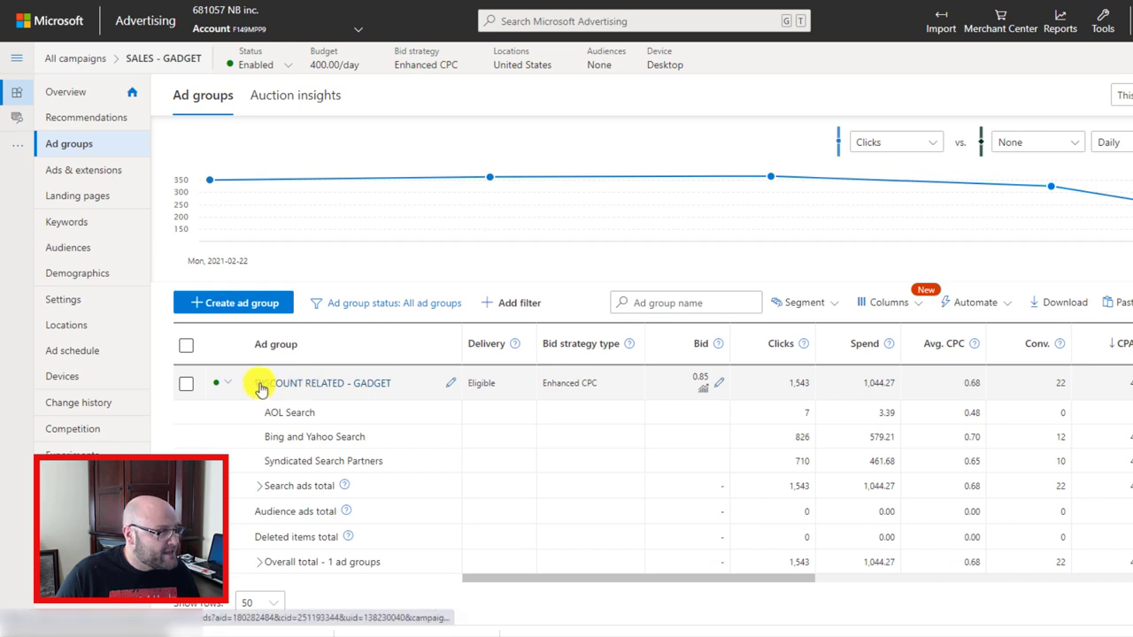
Segment the ad groups by Device Type and check the CPA of Computer traffic against Smartphone and Tablet.
left_click(801, 303)
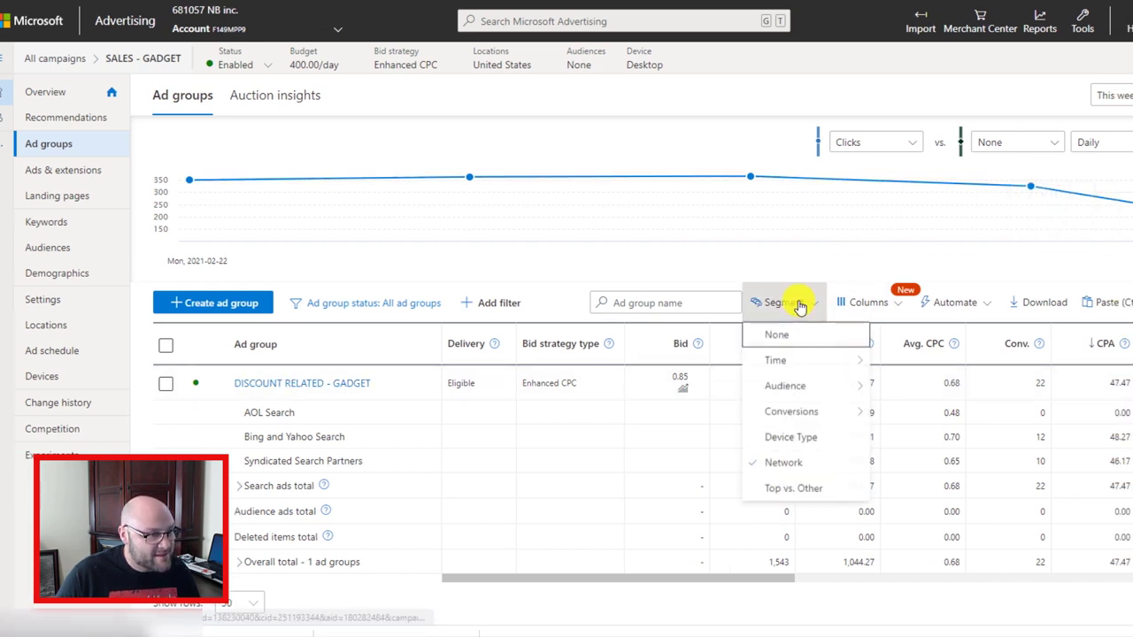
left_click(794, 439)
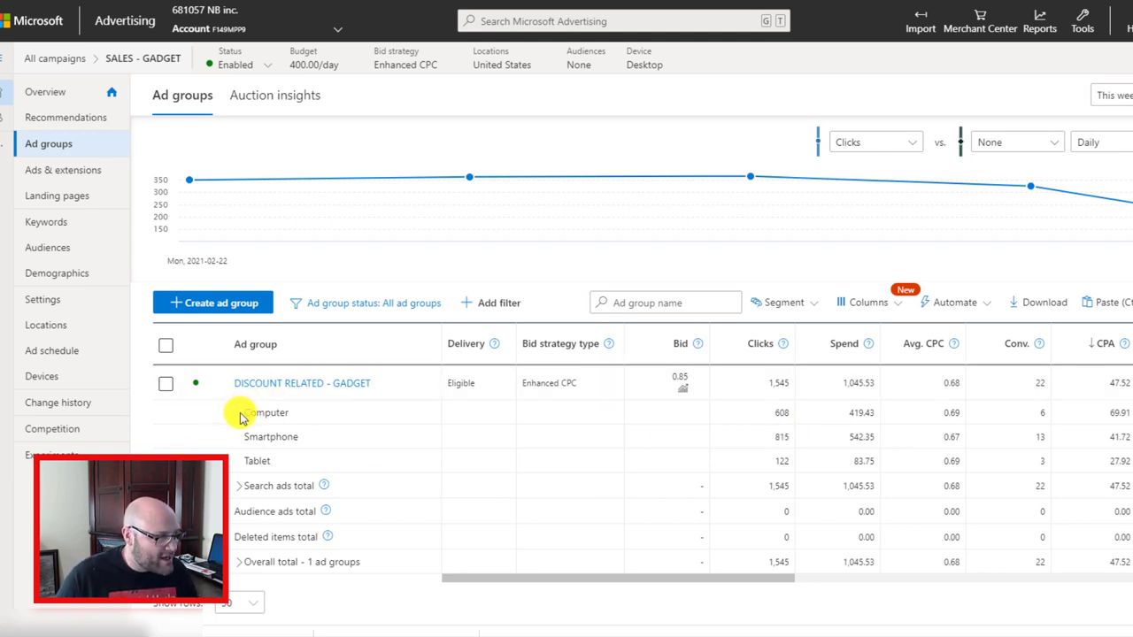
left_click_drag(240, 412, 310, 416)
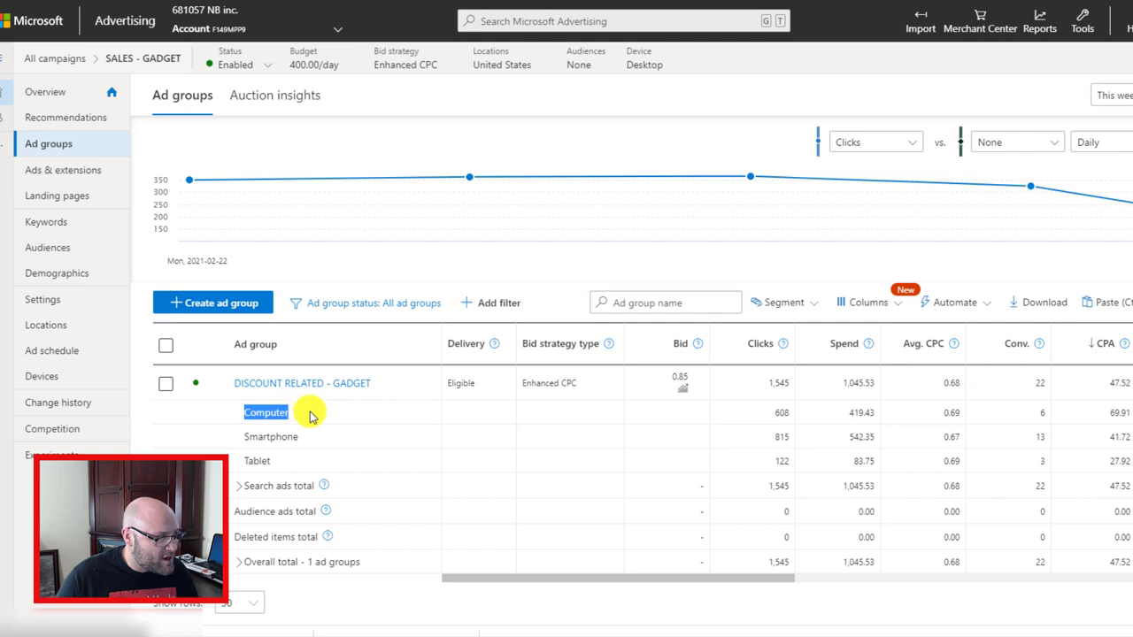
left_click(1118, 413)
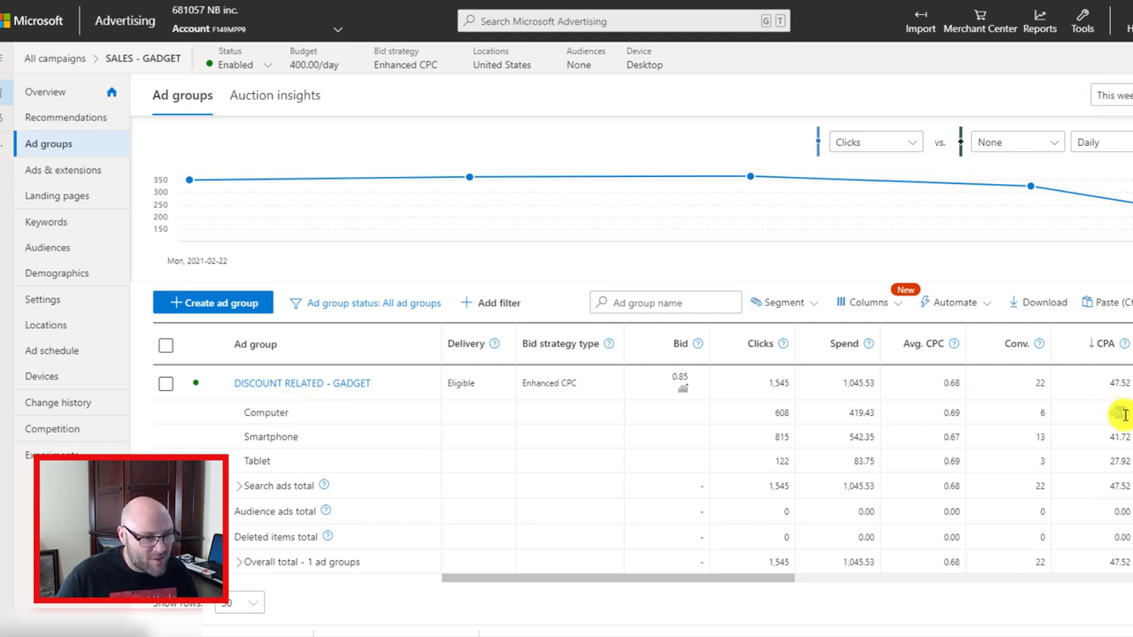
double_click(1119, 413)
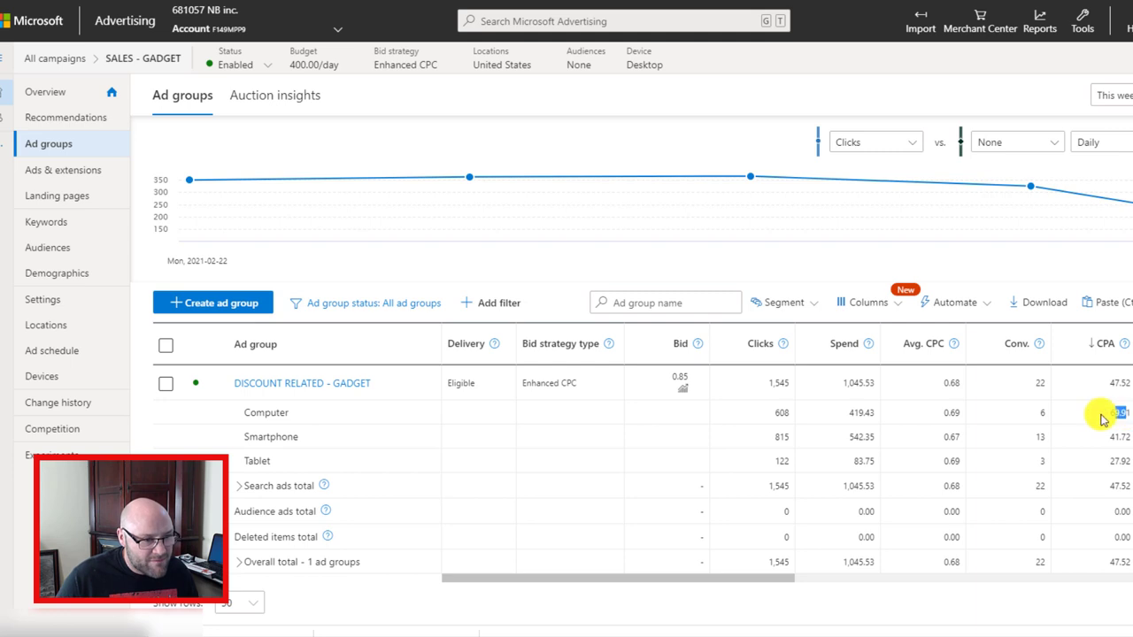
left_click(1112, 413)
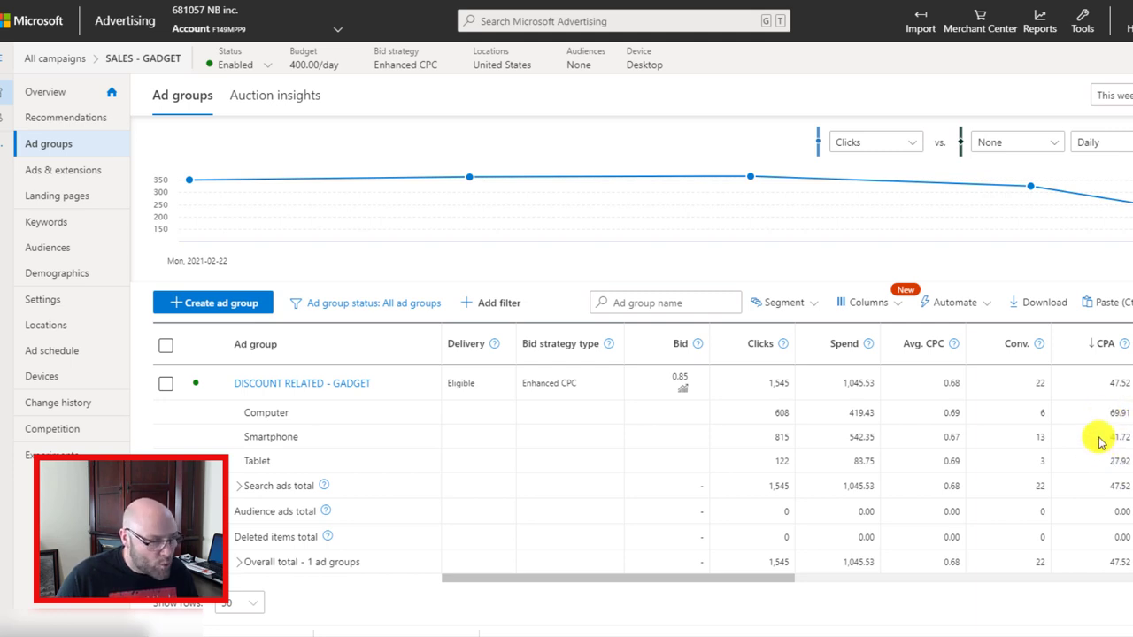
left_click_drag(240, 412, 297, 422)
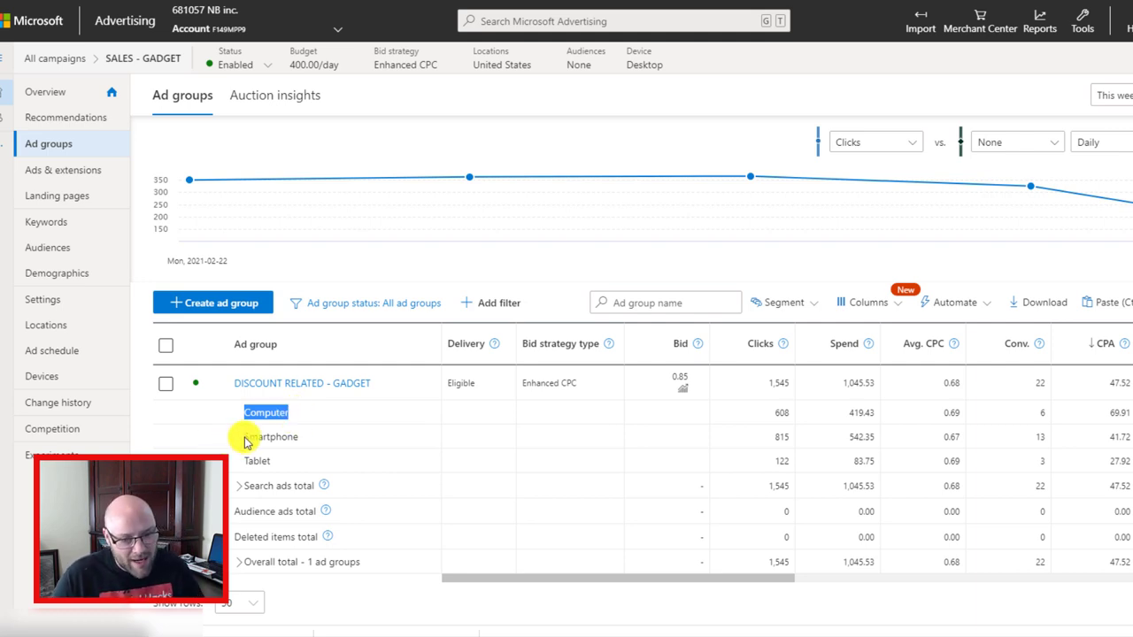
Set the campaign's Desktop device bid adjustment to Decrease by 100% and save the campaign settings.
left_click(34, 301)
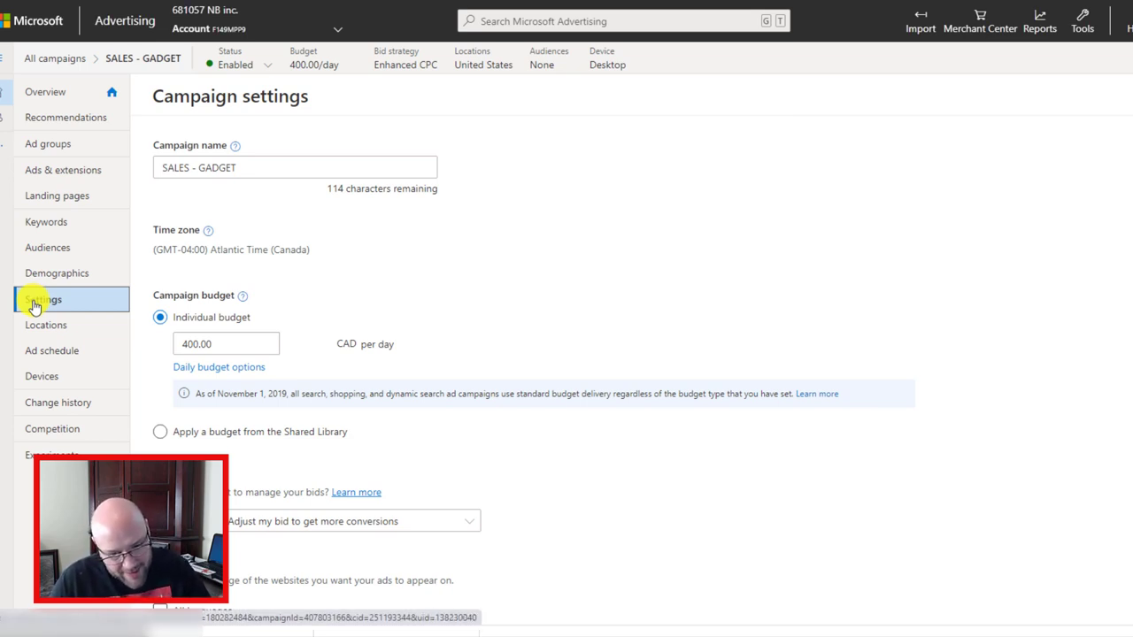
scroll(324, 413, "down", 8)
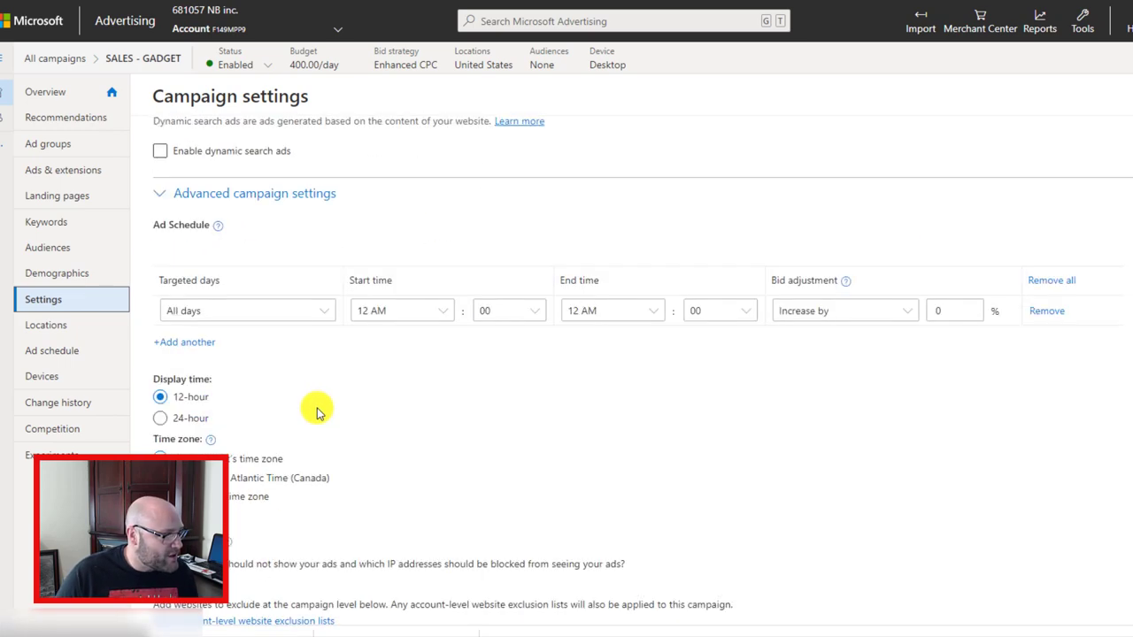
scroll(501, 494, "down", 15)
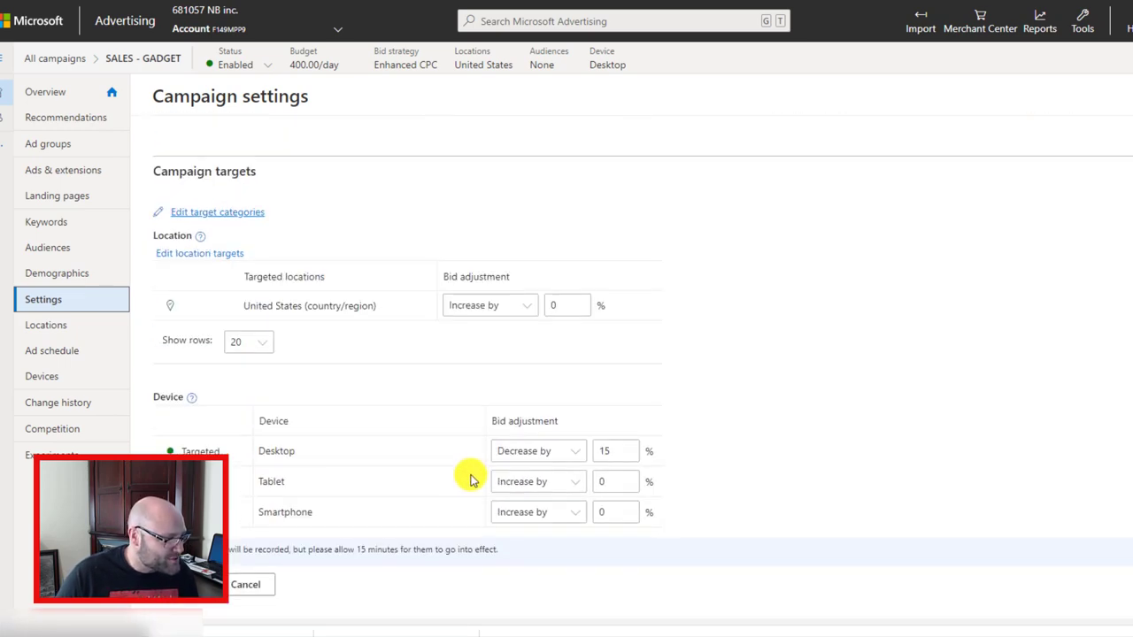
double_click(602, 434)
key("BackSpace")
type("15")
left_click(538, 434)
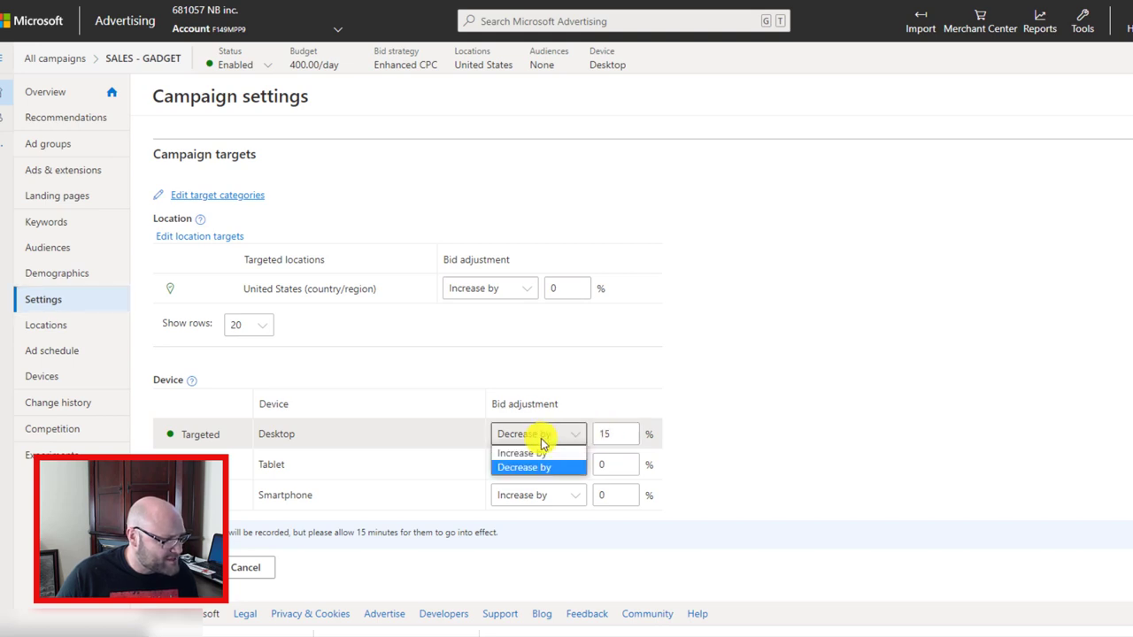
left_click(534, 467)
double_click(613, 433)
key("BackSpace")
type("100")
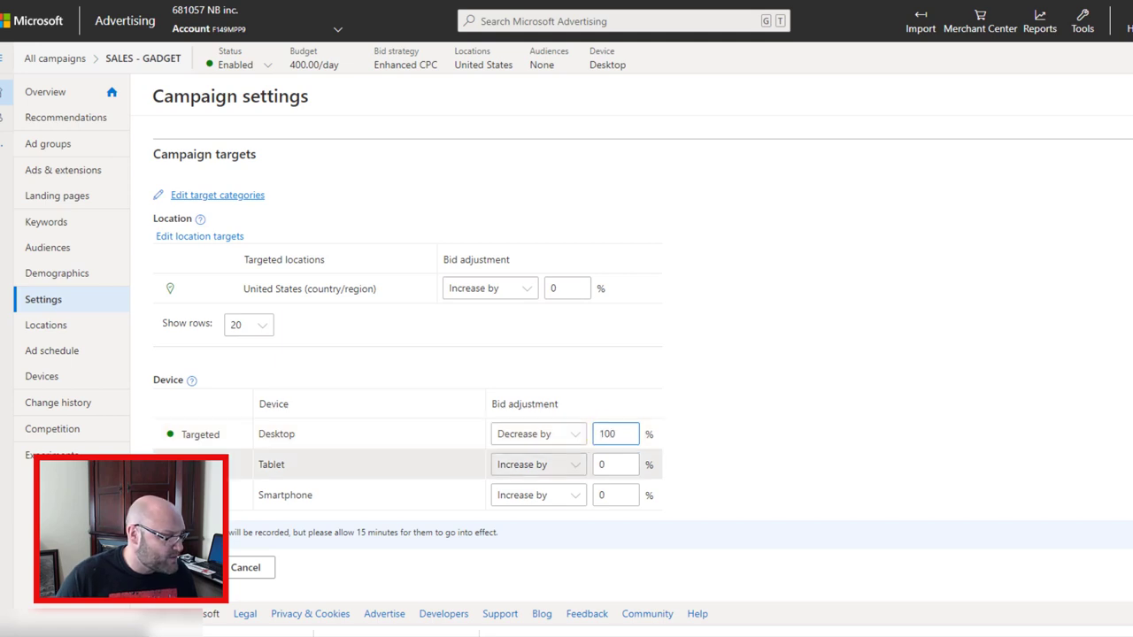
left_click(187, 567)
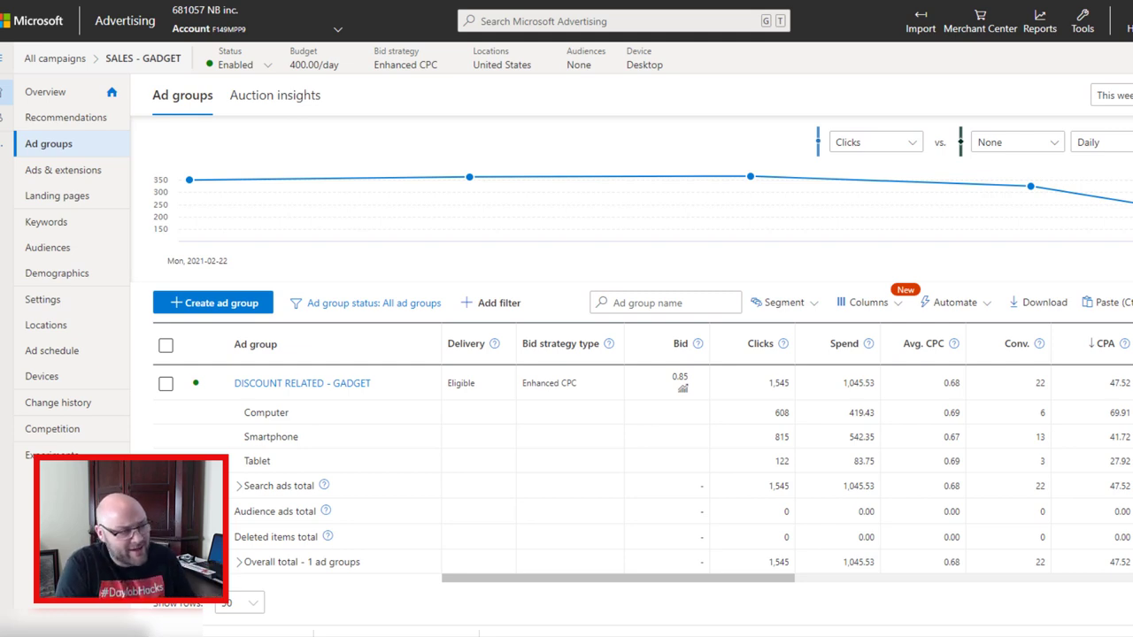
Segment the ad groups by Top vs. Other and compare clicks, conversions and CPA of the syndicated search partners' Top and Other placements.
scroll(753, 354, "down", 1)
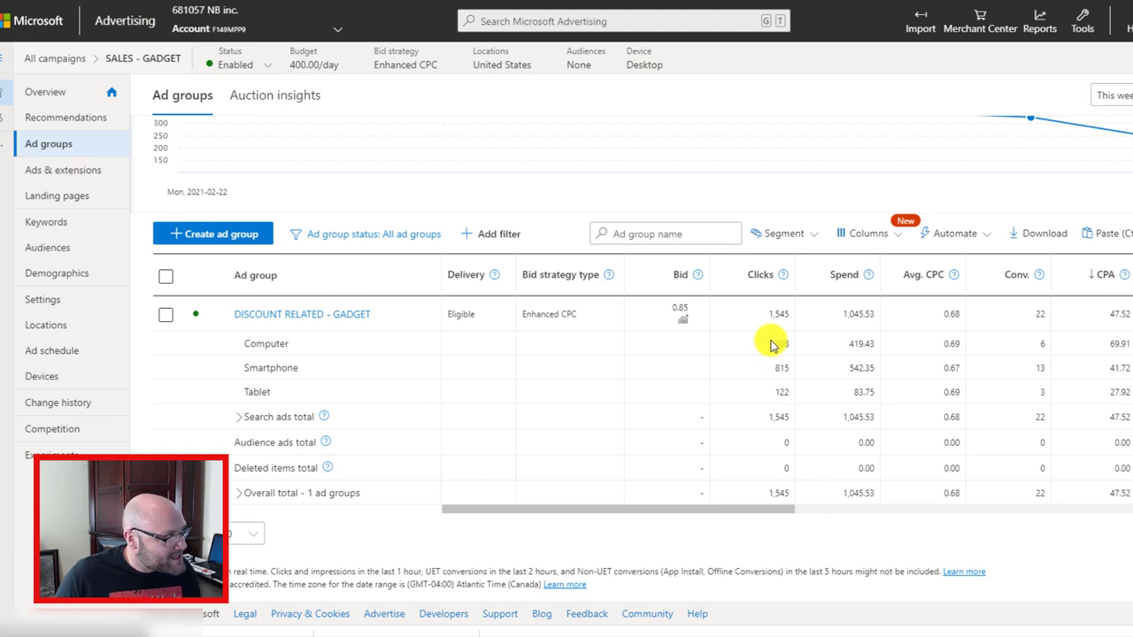
left_click(785, 232)
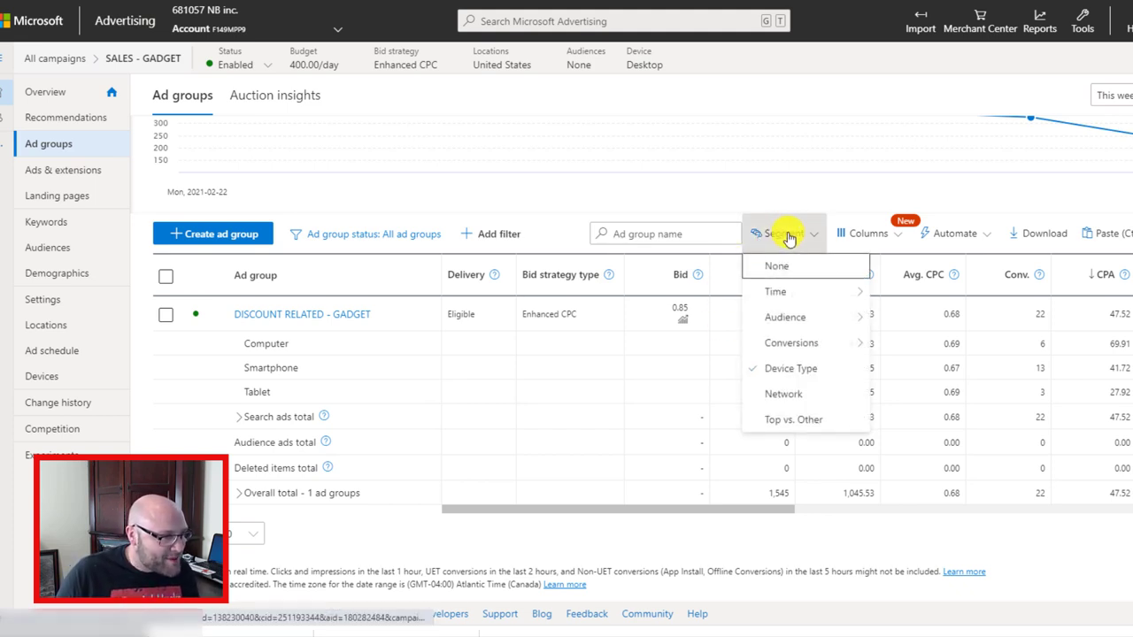
left_click(780, 420)
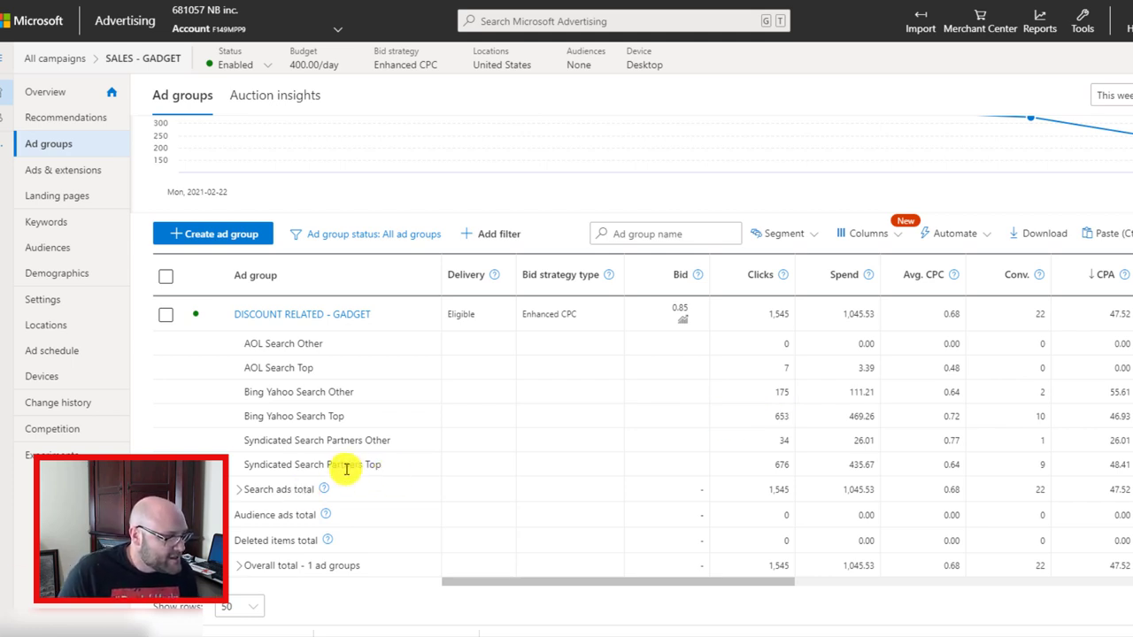
left_click_drag(287, 466, 690, 463)
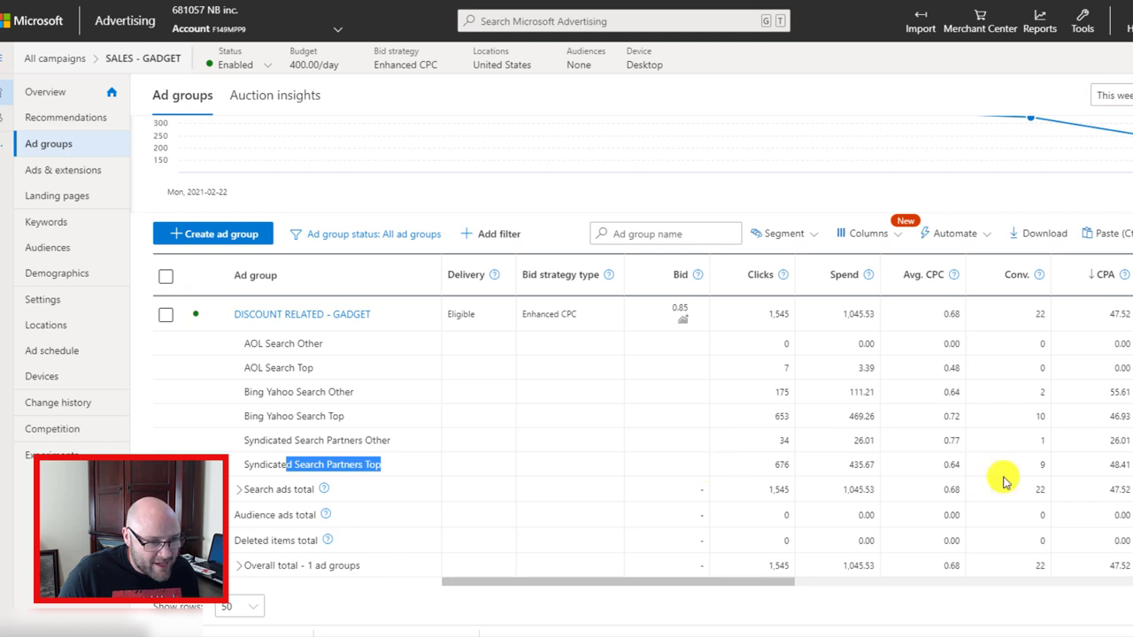
left_click(1114, 475)
left_click_drag(298, 440, 1063, 447)
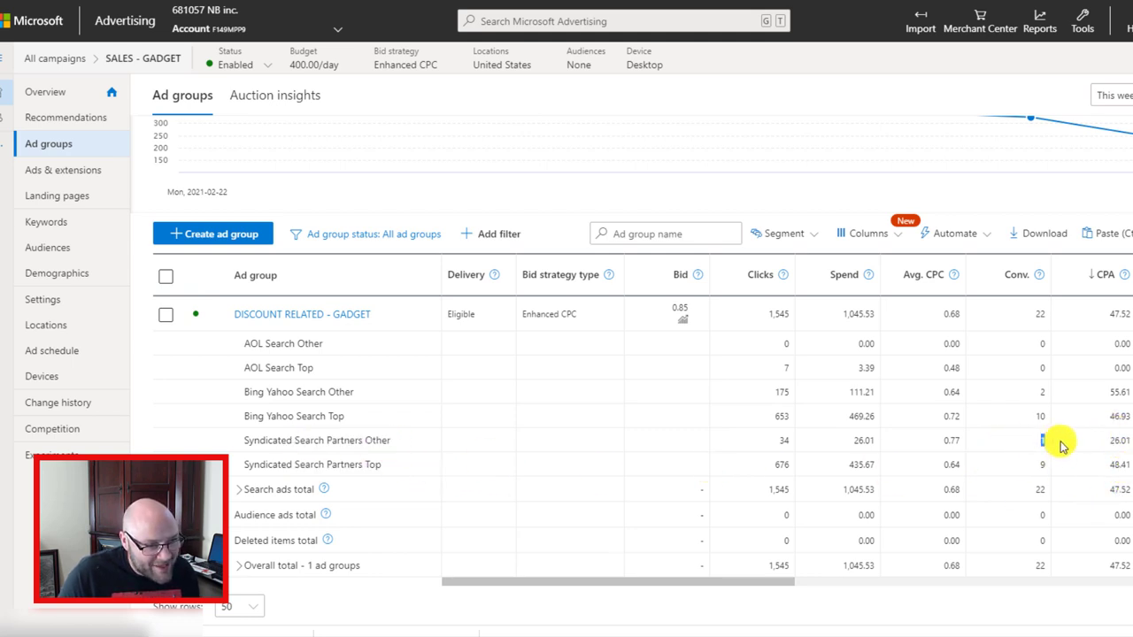
left_click_drag(770, 440, 1019, 450)
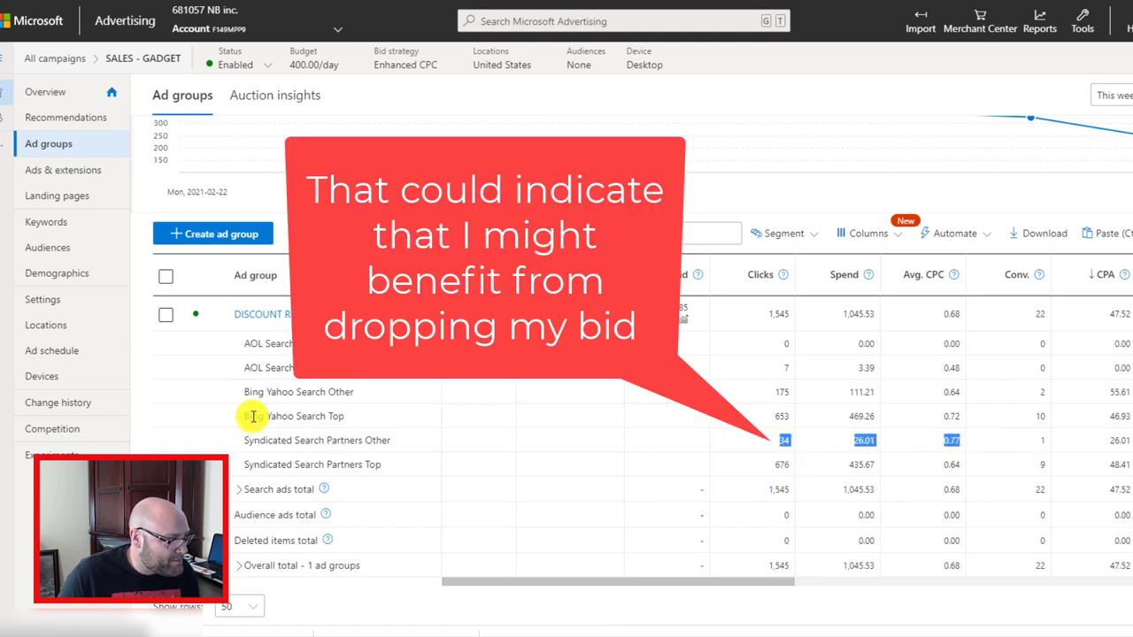
Compare the CPA of the Bing Yahoo Search Top and Bing Yahoo Search Other placements.
left_click_drag(331, 416, 1116, 418)
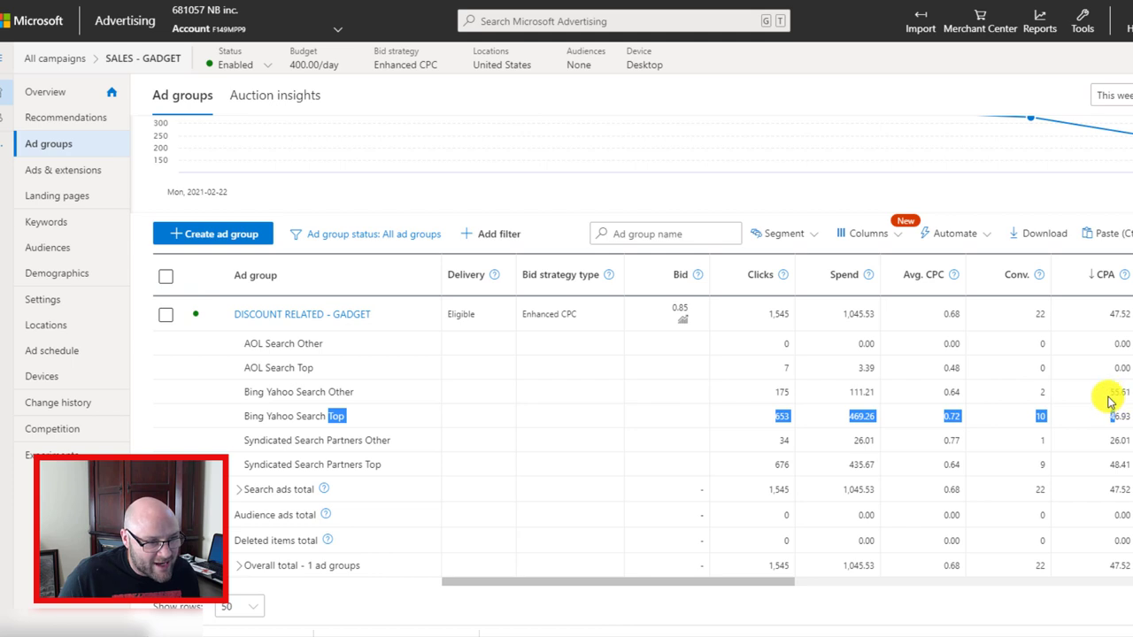
left_click_drag(1108, 392, 1128, 396)
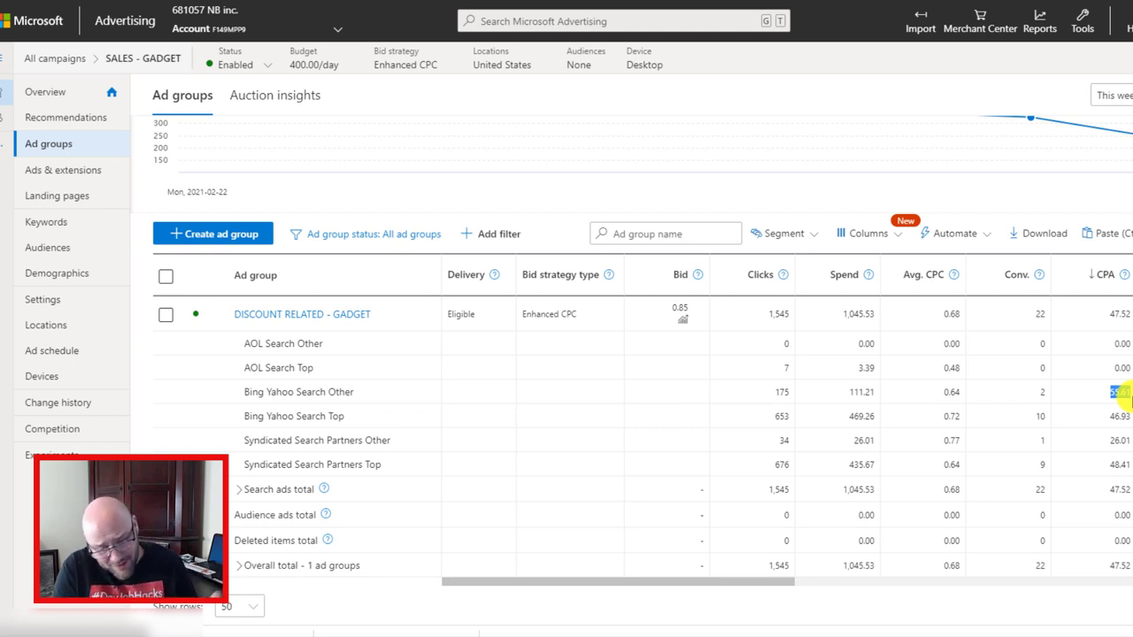
left_click_drag(268, 392, 352, 402)
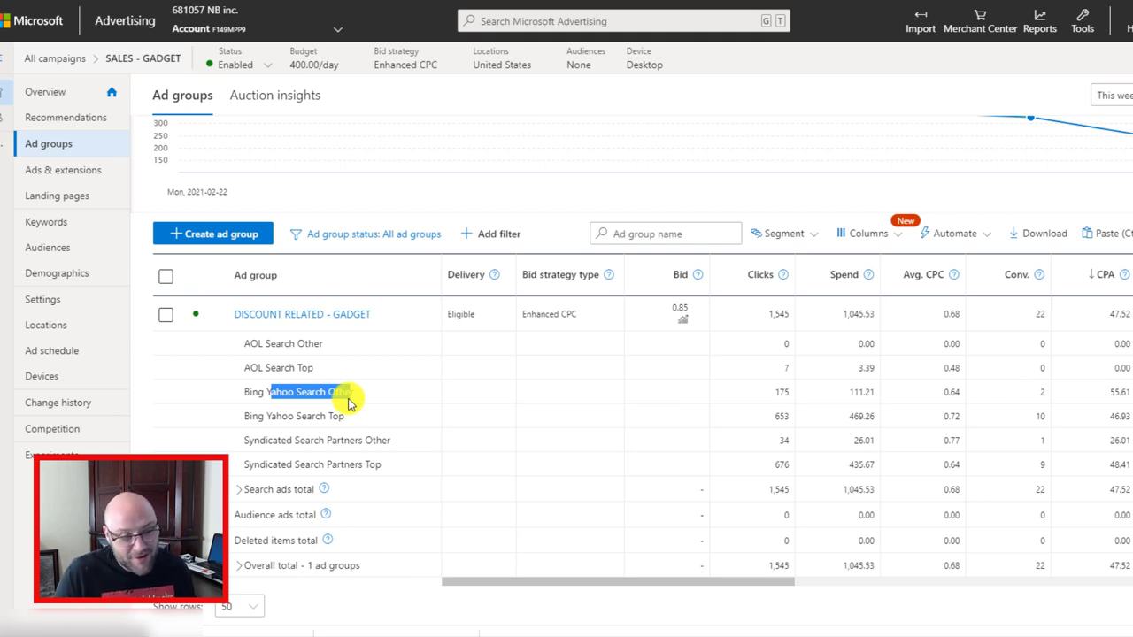
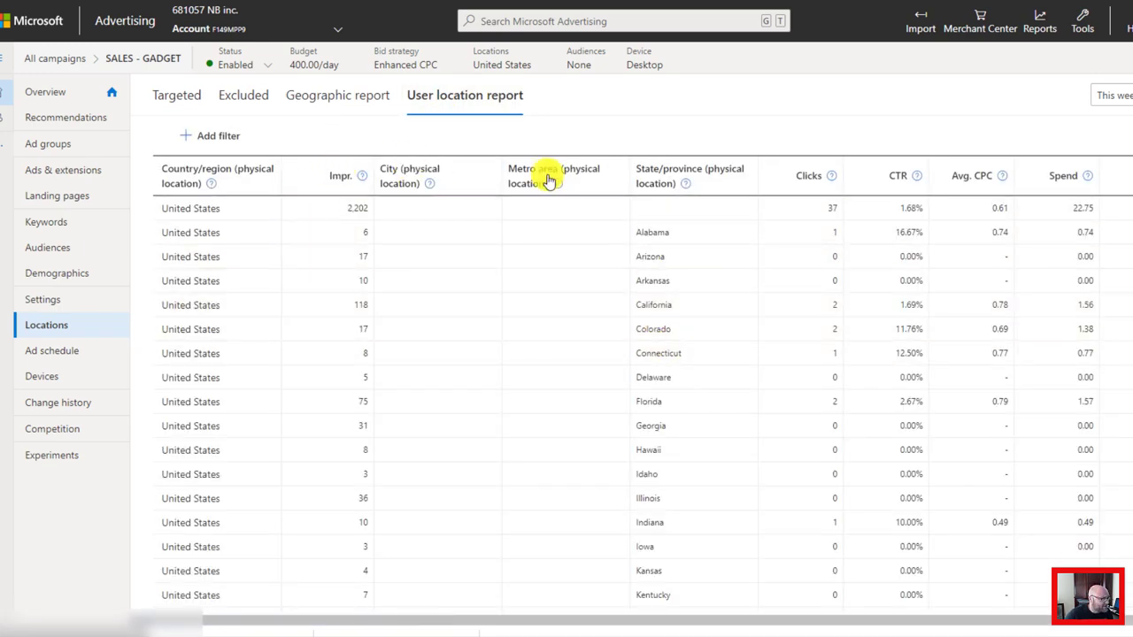
Sort the user location report by clicks and remove the City and Metro area columns so traffic is grouped by state.
left_click(805, 177)
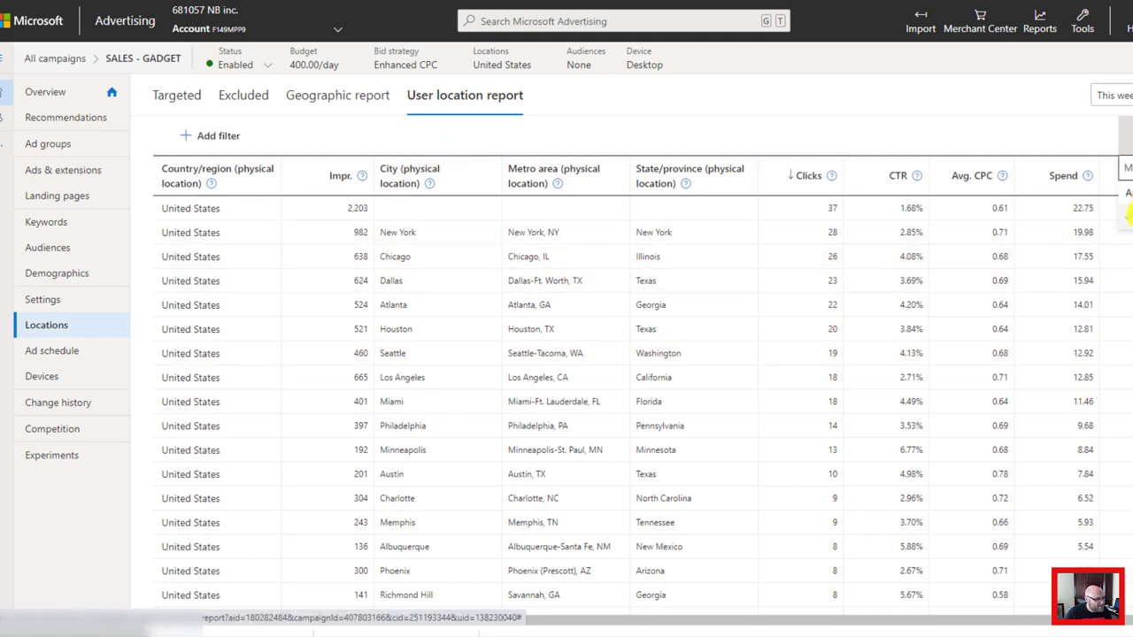
scroll(1128, 212, "right", 2)
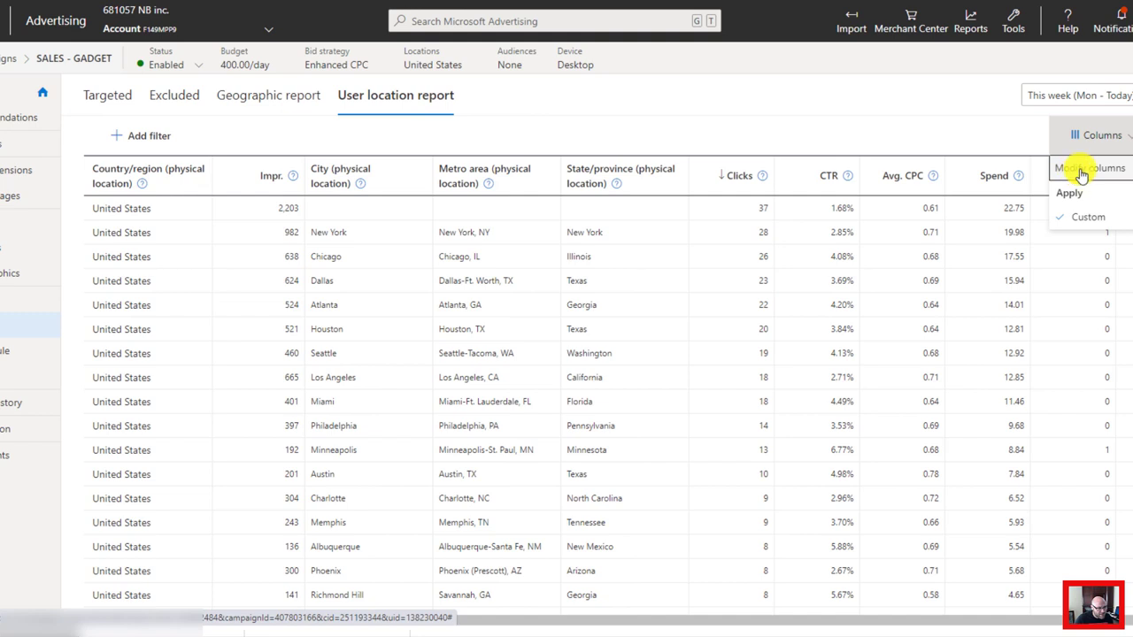
left_click(1078, 221)
left_click(695, 263)
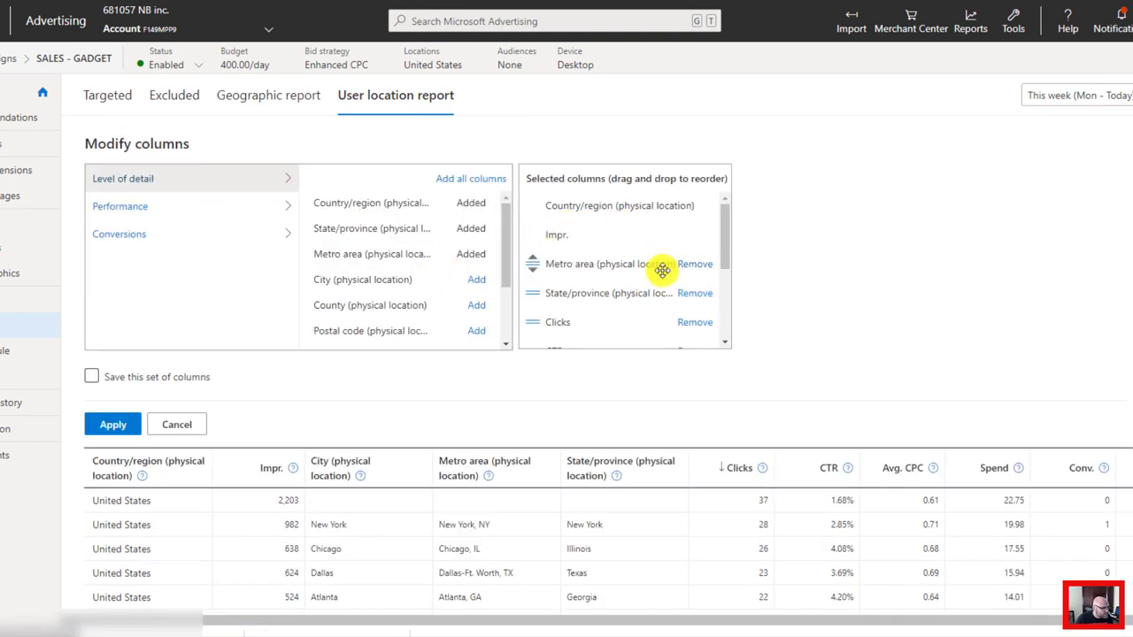
left_click(698, 267)
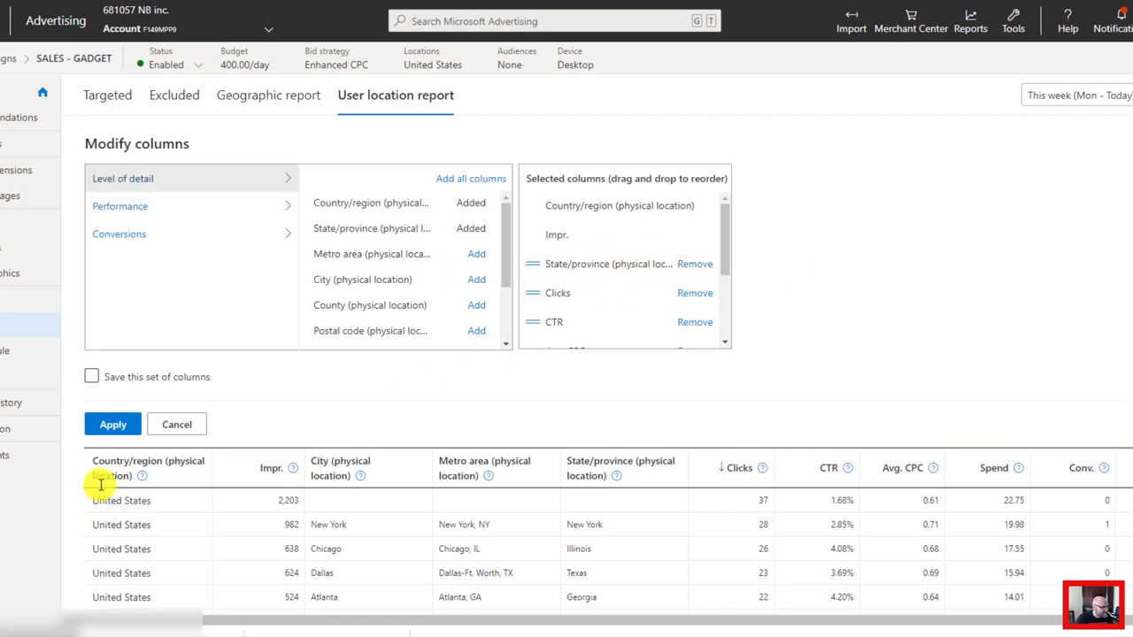
left_click(91, 378)
left_click(110, 424)
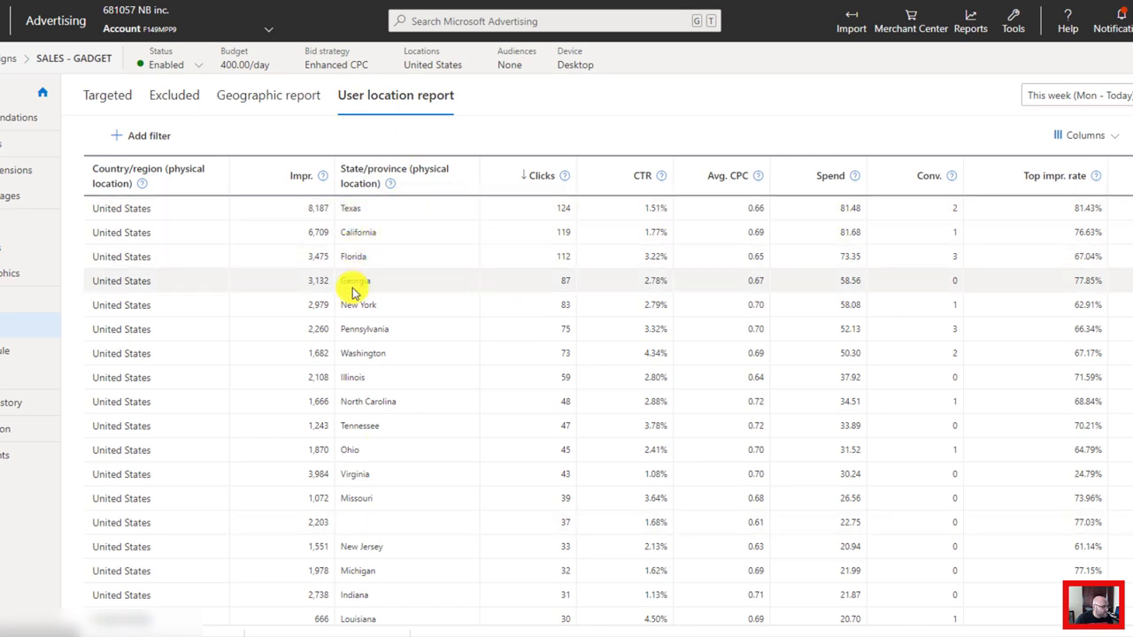
Compare clicks, spend and conversions by state in the user location report, checking Georgia in particular.
double_click(565, 281)
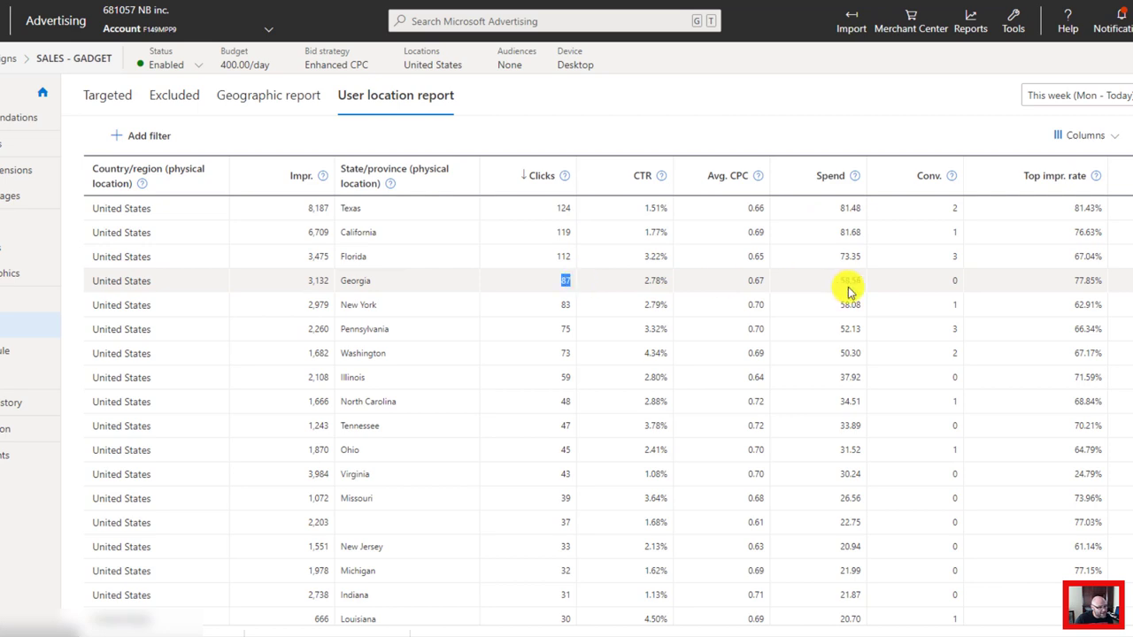
double_click(954, 281)
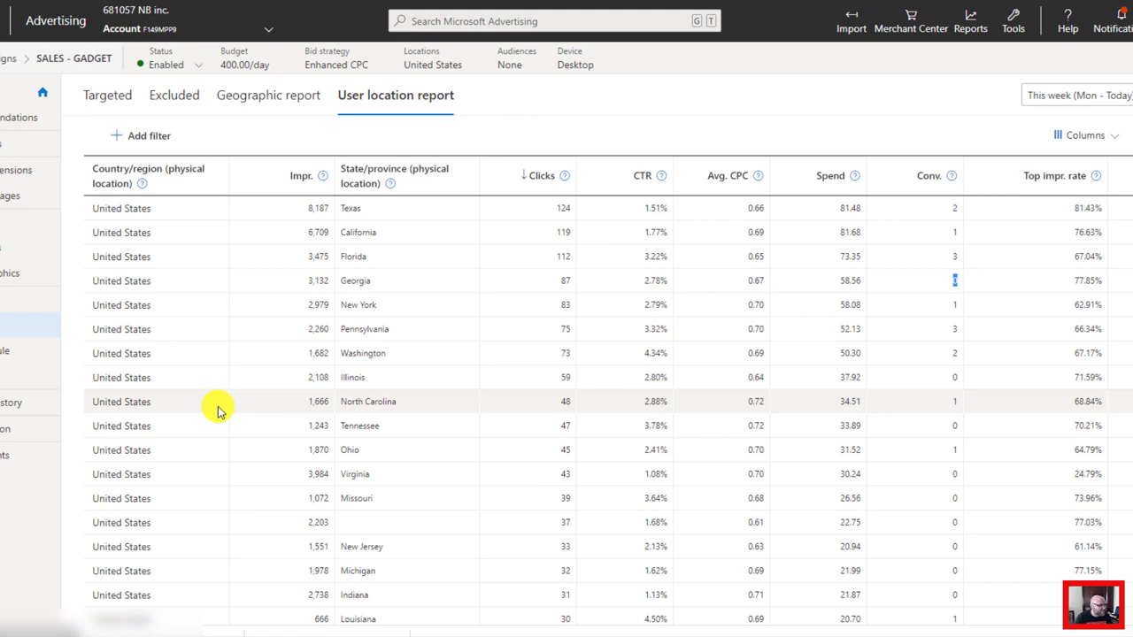
scroll(687, 387, "down", 3)
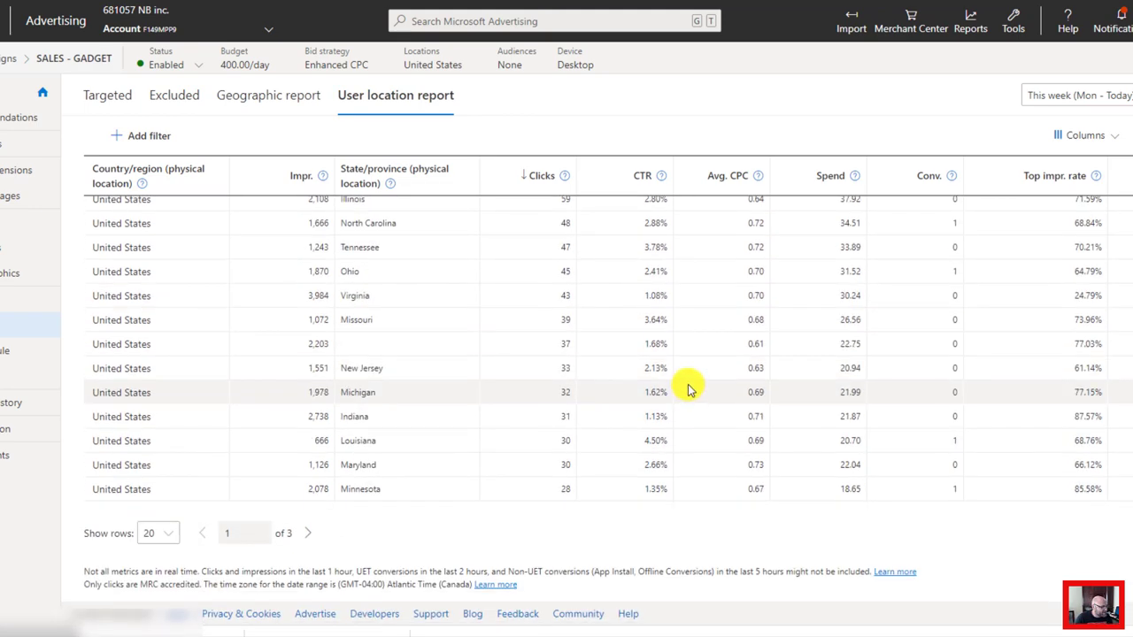
scroll(688, 387, "up", 3)
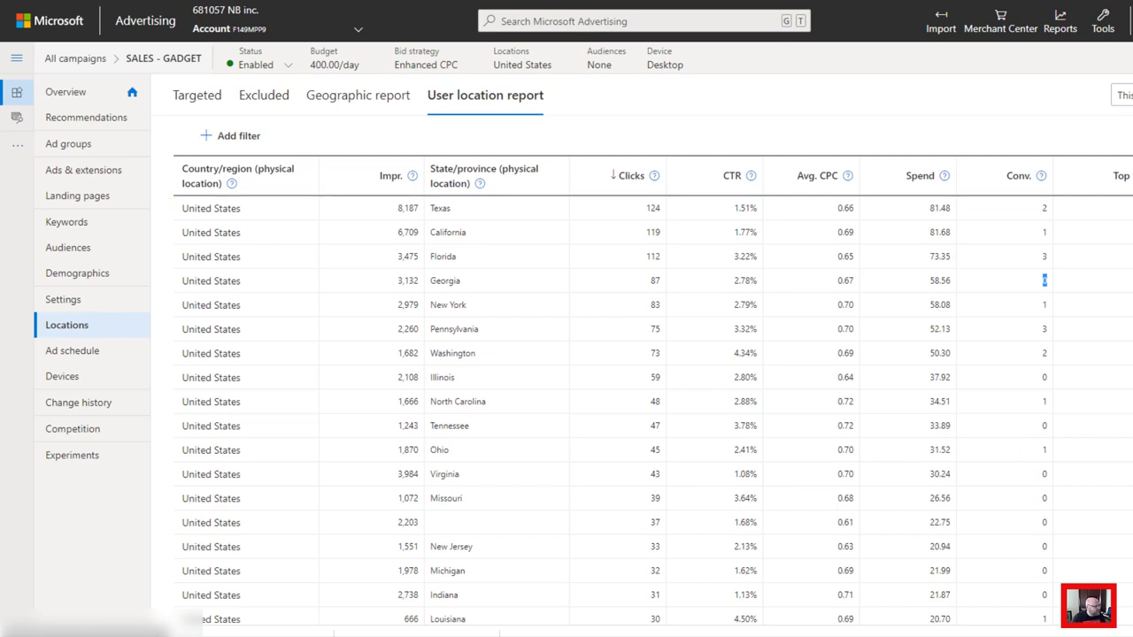
Open the campaign's keywords, and in CPV Lab Pro's Target Performance report replace the Referrer-Domain column with Keyword/Target.
left_click(67, 221)
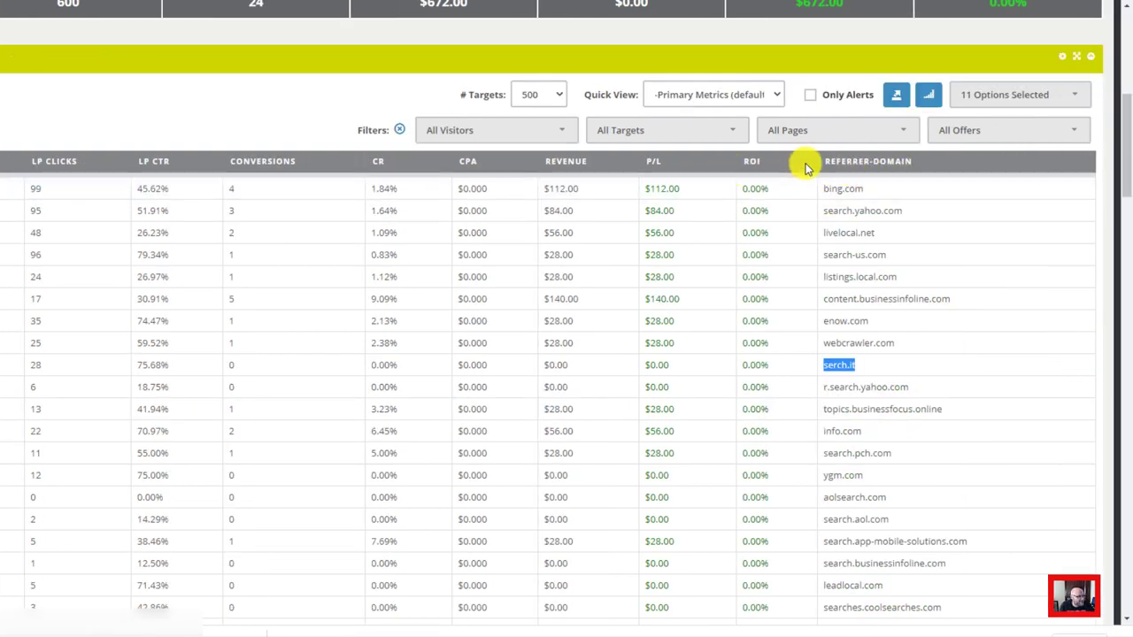
left_click(987, 96)
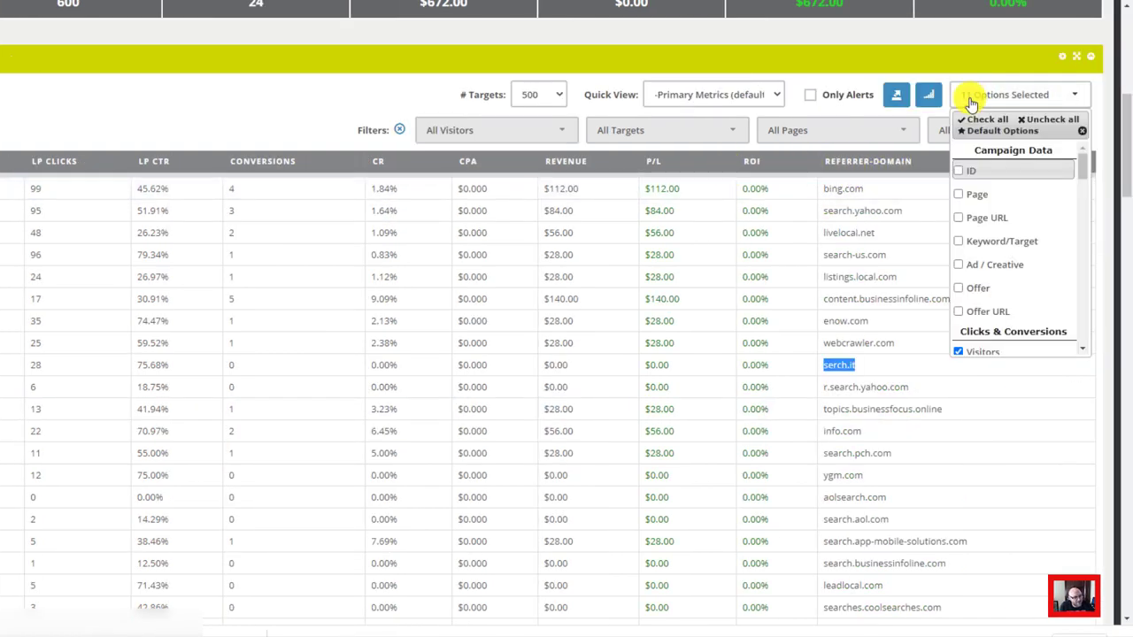
scroll(963, 243, "down", 4)
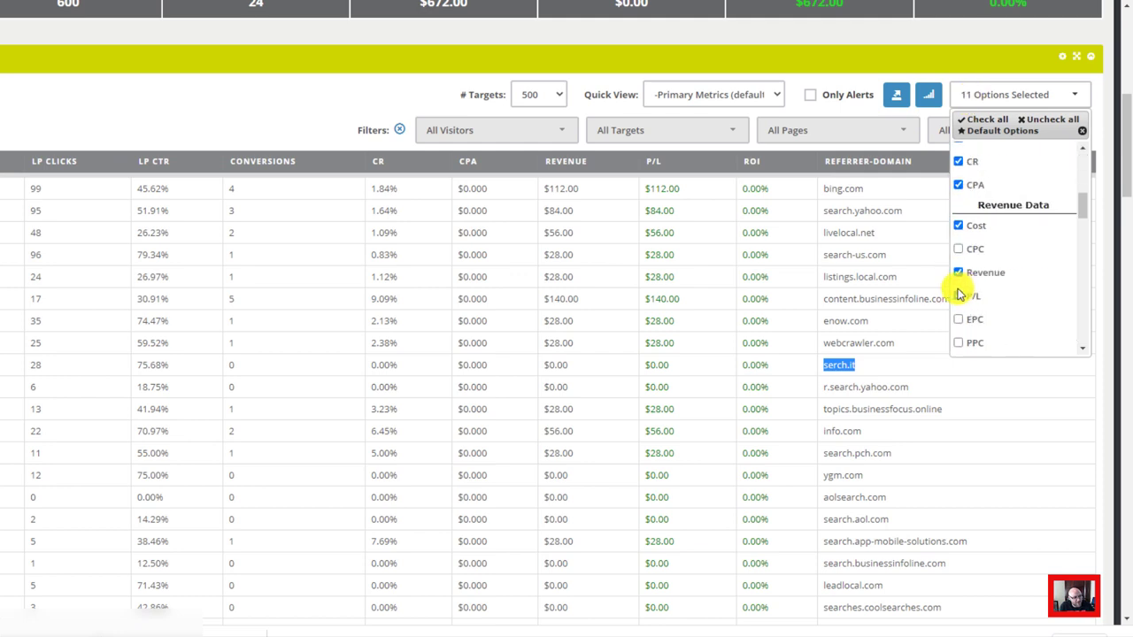
scroll(980, 299, "down", 1)
left_click(958, 240)
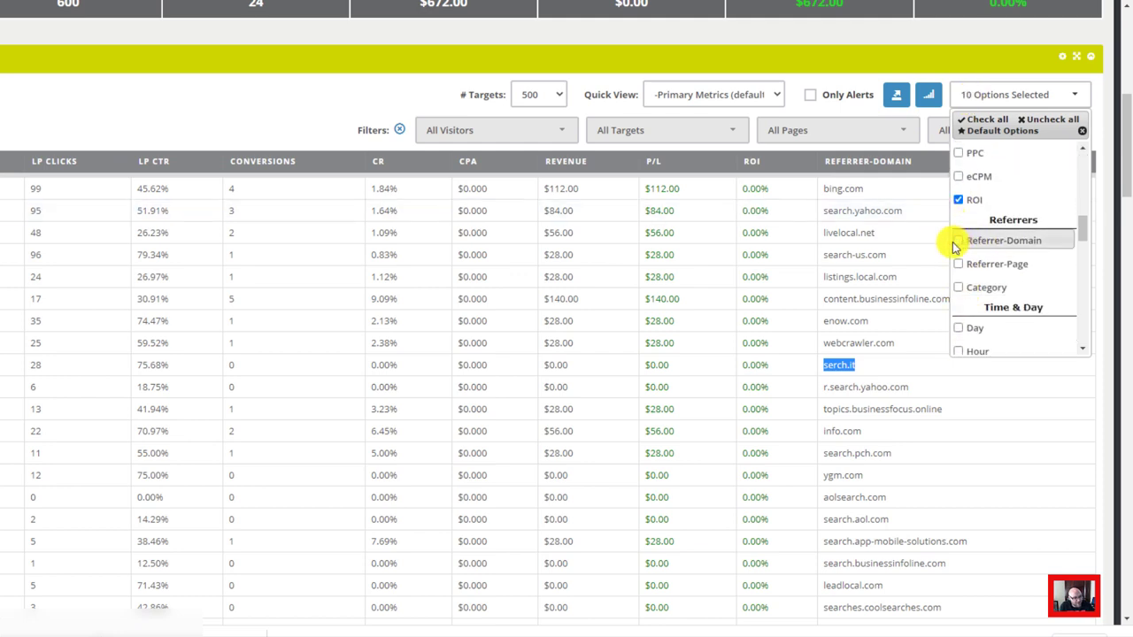
scroll(987, 264, "up", 5)
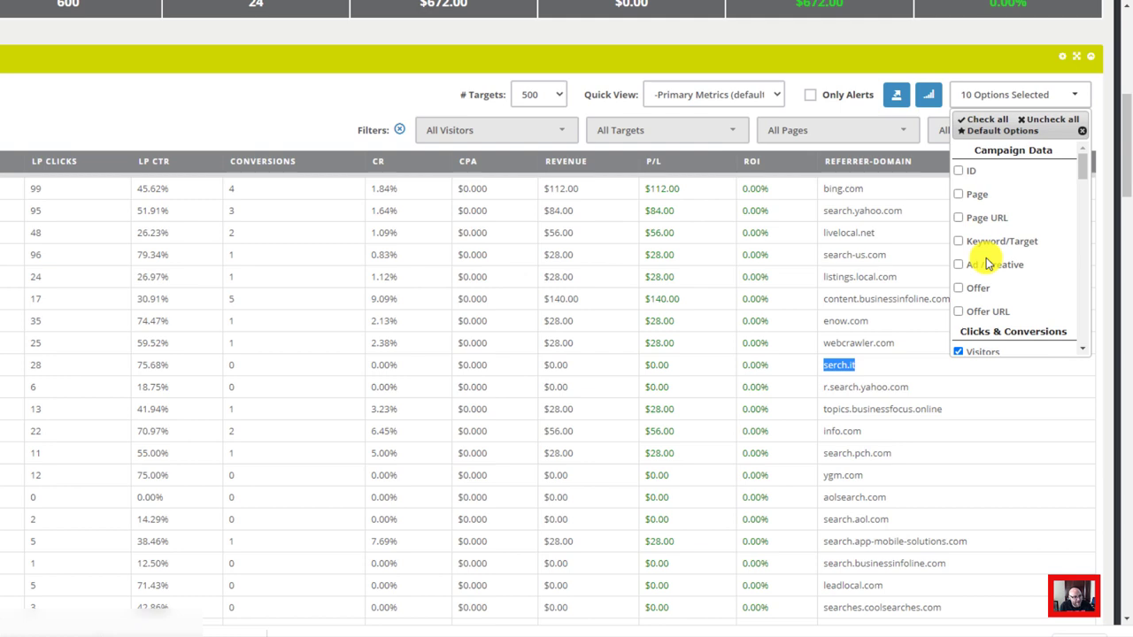
left_click(958, 242)
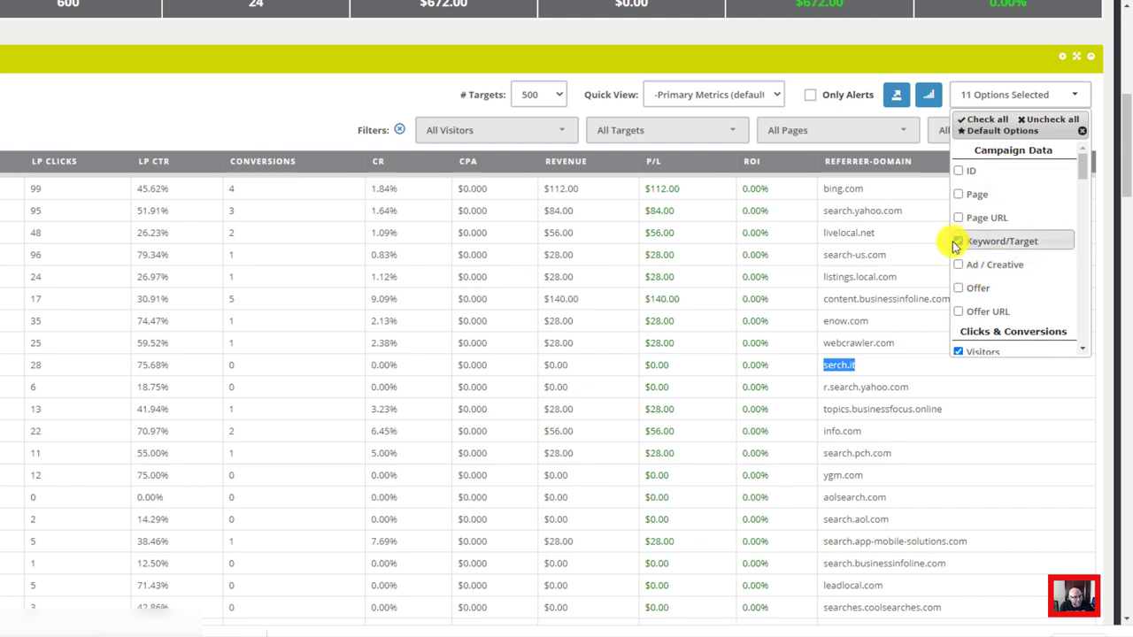
left_click(246, 114)
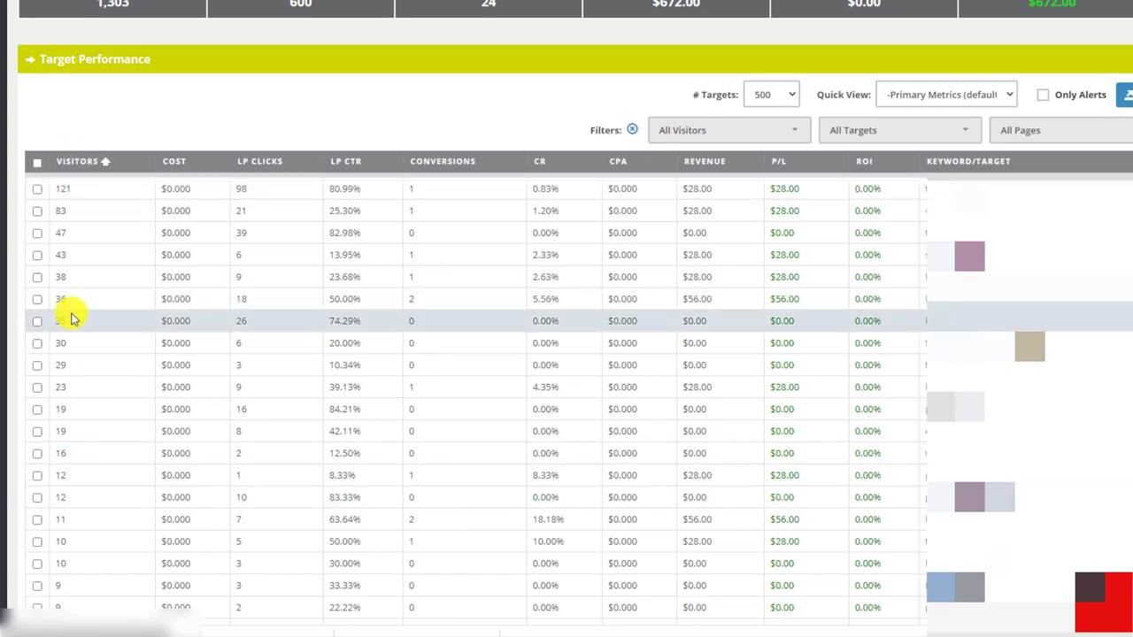
Check the visitors and conversions of the third keyword in the Target Performance report.
double_click(56, 235)
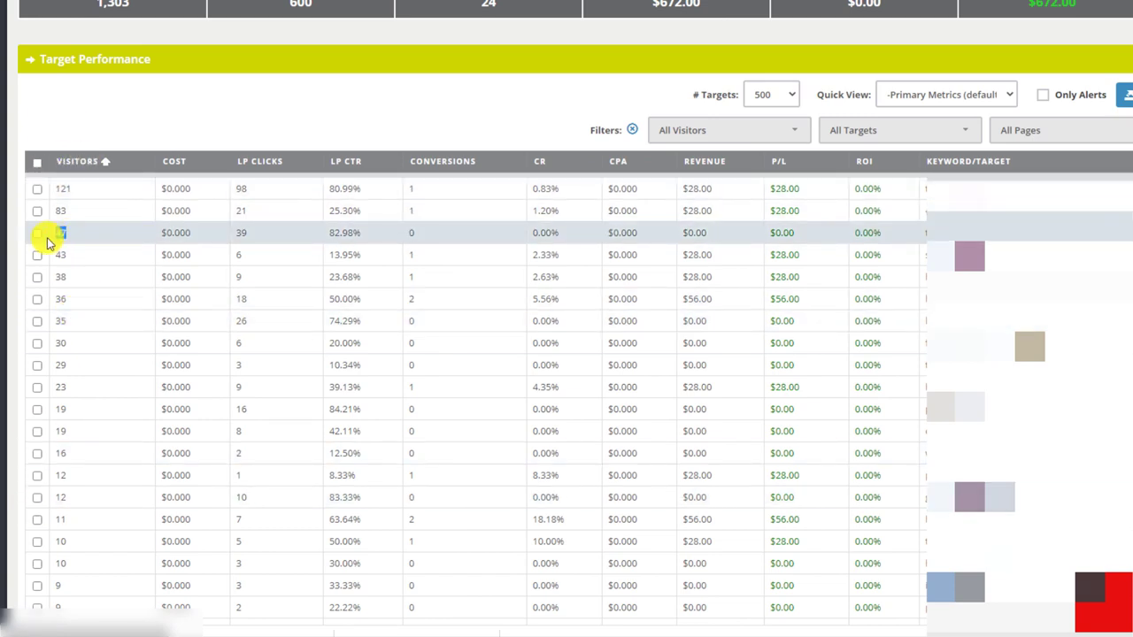
left_click(70, 242)
left_click_drag(65, 239, 43, 245)
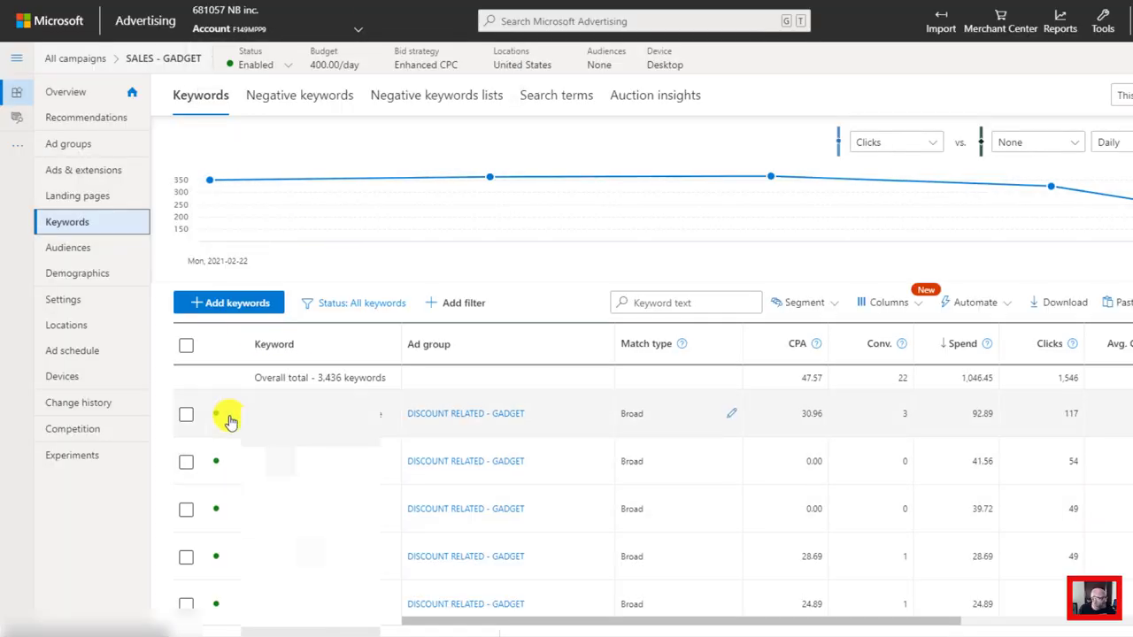
In Microsoft Advertising, view the status options of the highest-spend keyword and close them without changing the status.
left_click(223, 416)
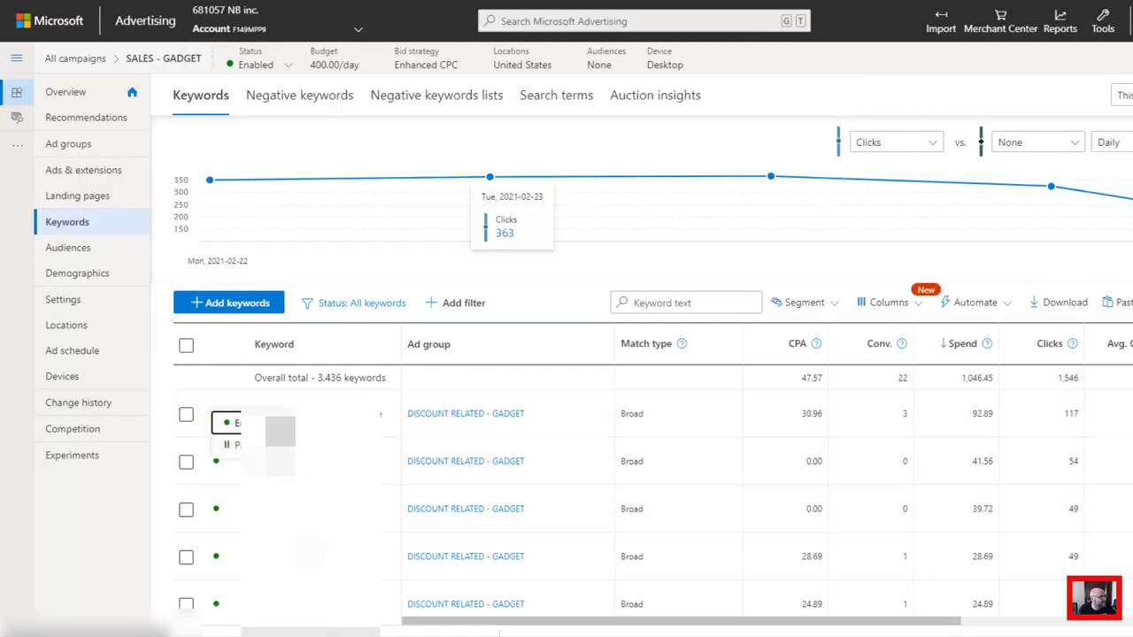
mouse_move(361, 94)
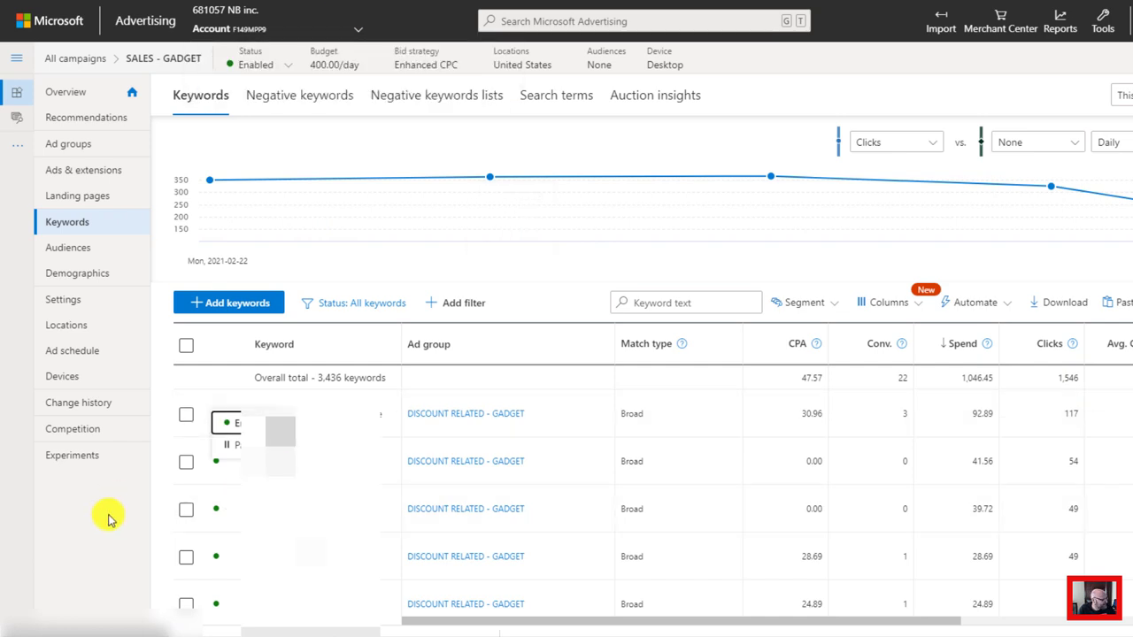
key("Escape")
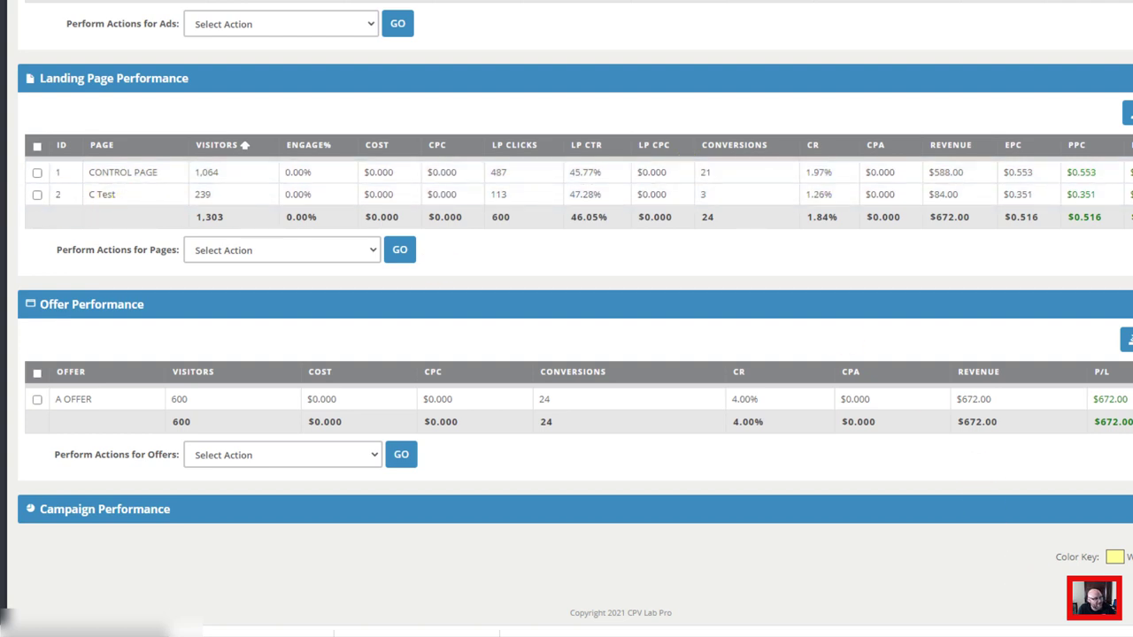
In CPV Lab Pro, compare the conversion rates of the two ads with the most clicks under Ad Performance.
scroll(567, 318, "up", 3)
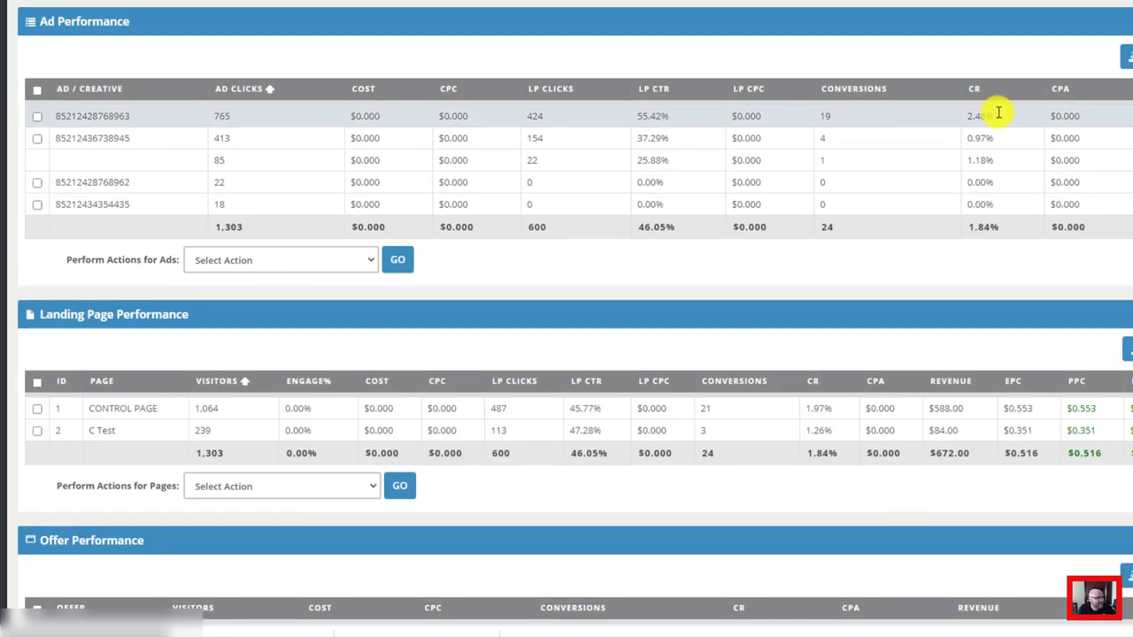
left_click_drag(997, 116, 951, 121)
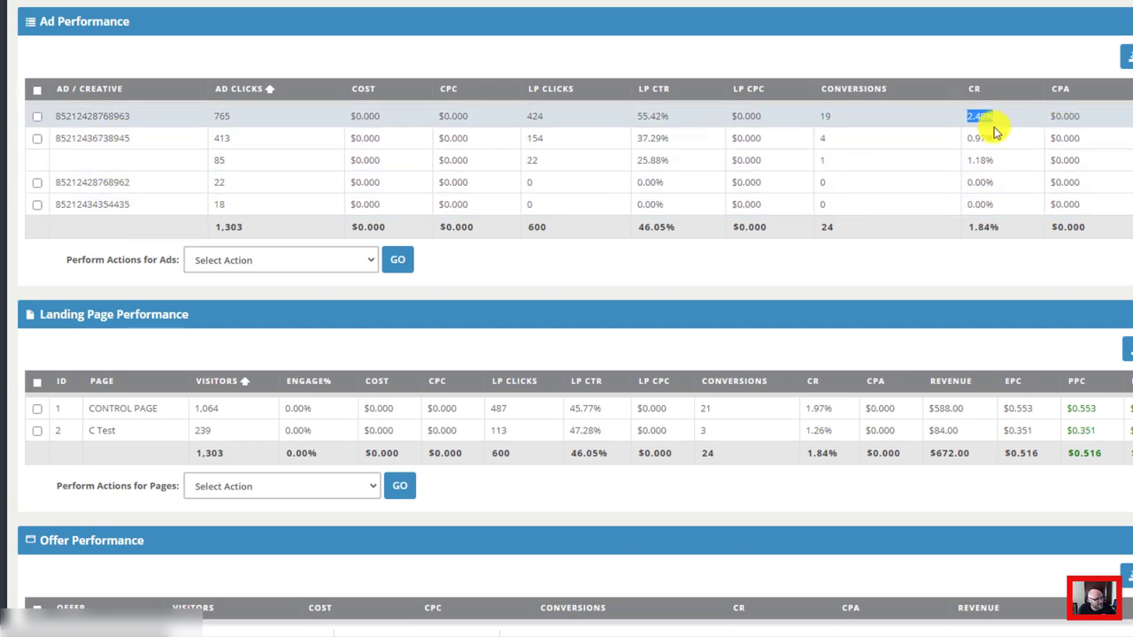
left_click_drag(993, 116, 963, 121)
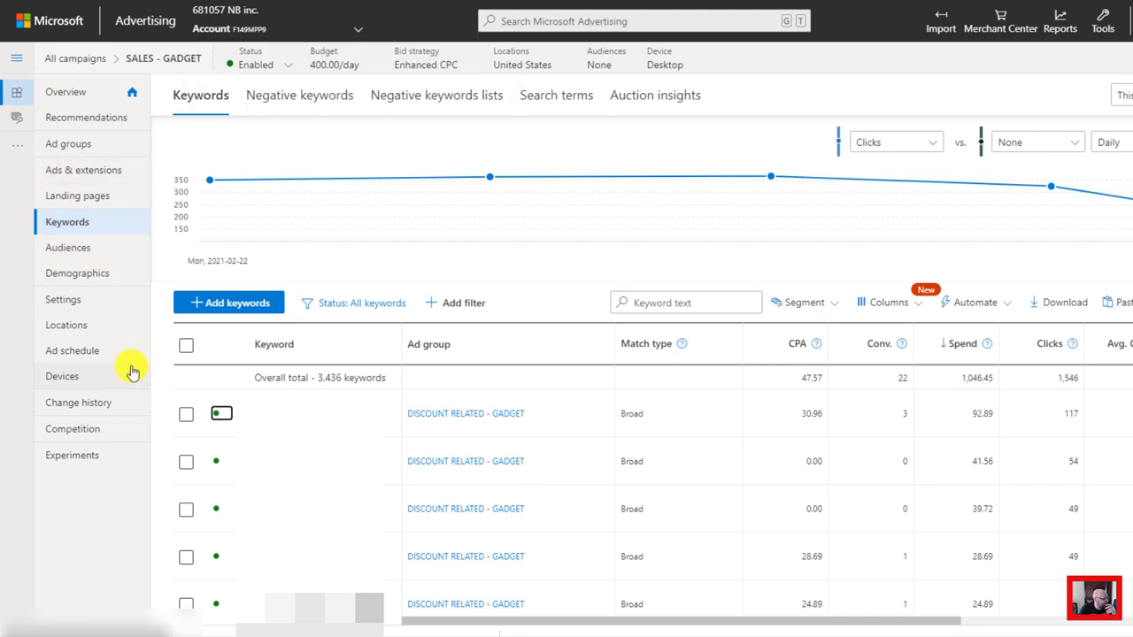
Open the Search terms report for the SALES - GADGET campaign in Microsoft Advertising.
left_click(552, 96)
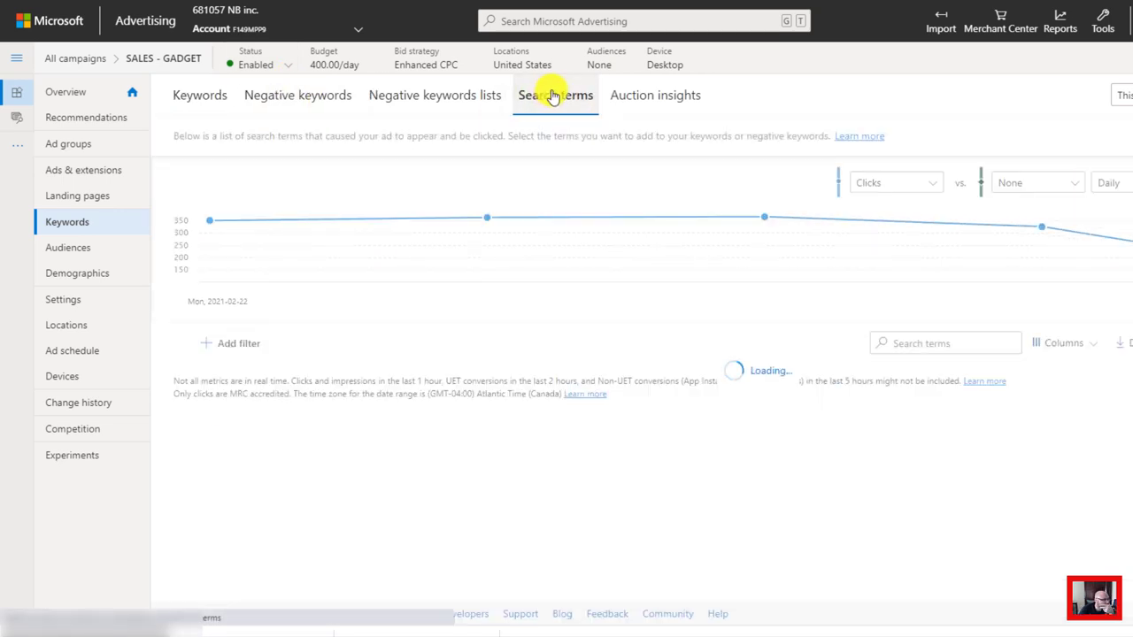